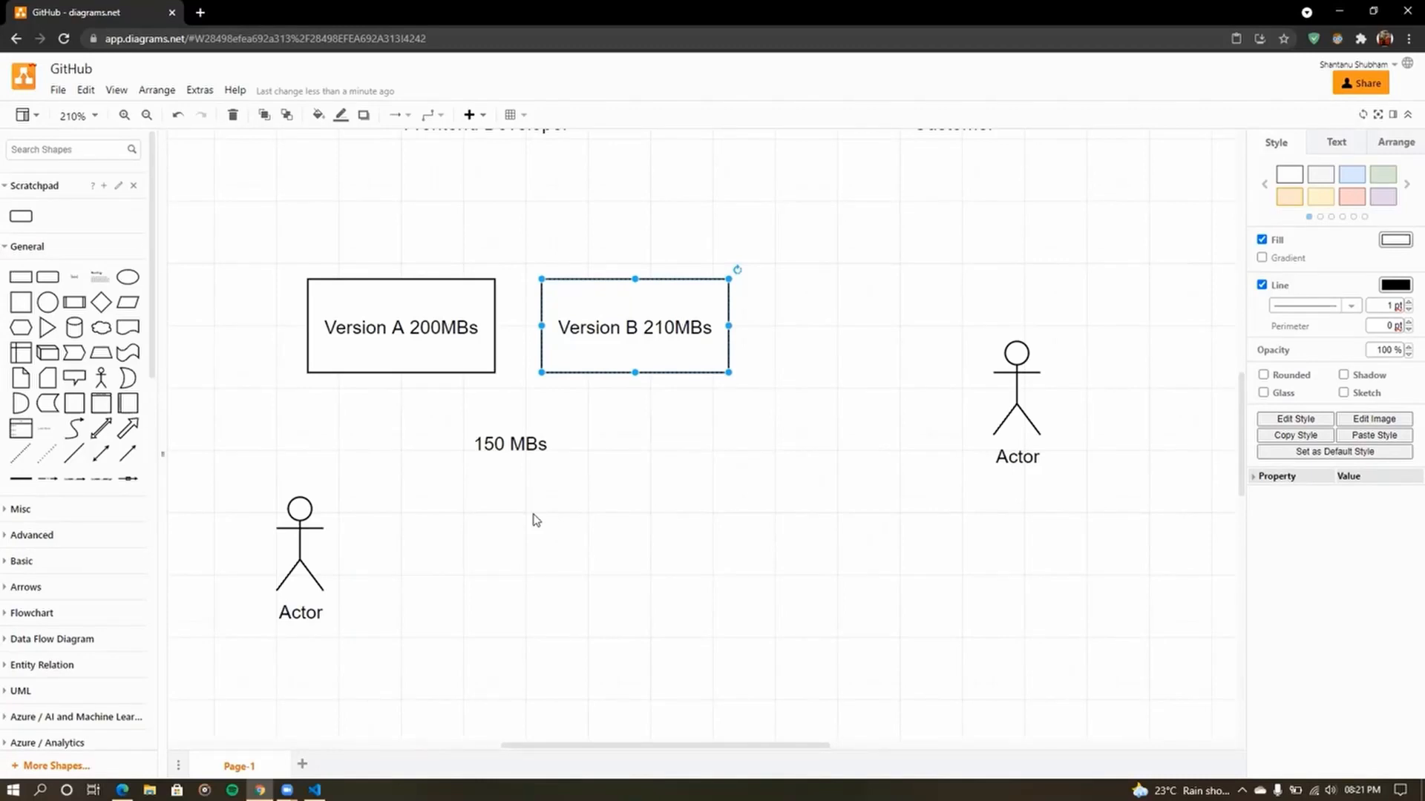
# - Select the existing Version A and Version B boxes on the canvas
pyautogui.scroll(9, 519, 489)
pyautogui.scroll(-6, 445, 490)
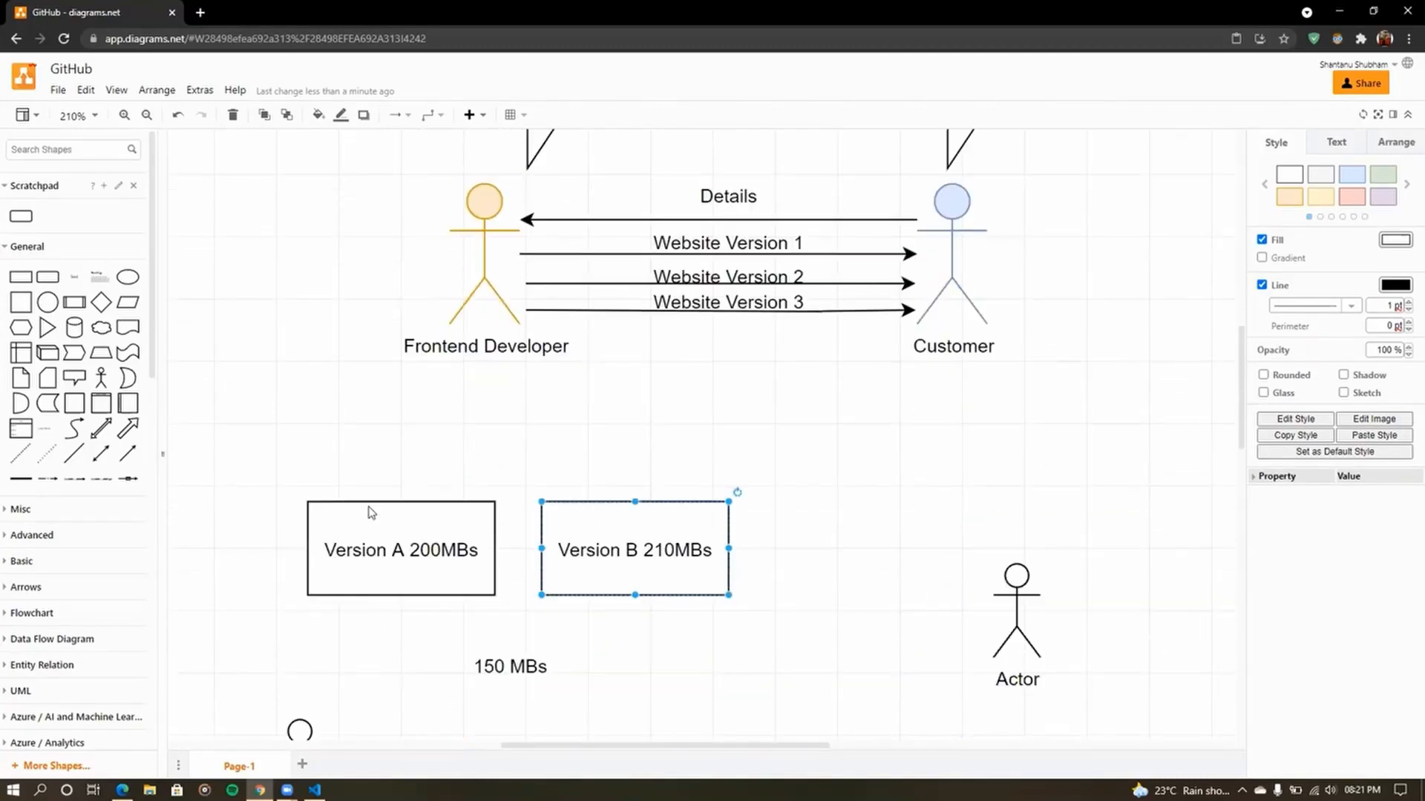
pyautogui.moveTo(261, 465); pyautogui.dragTo(808, 630)
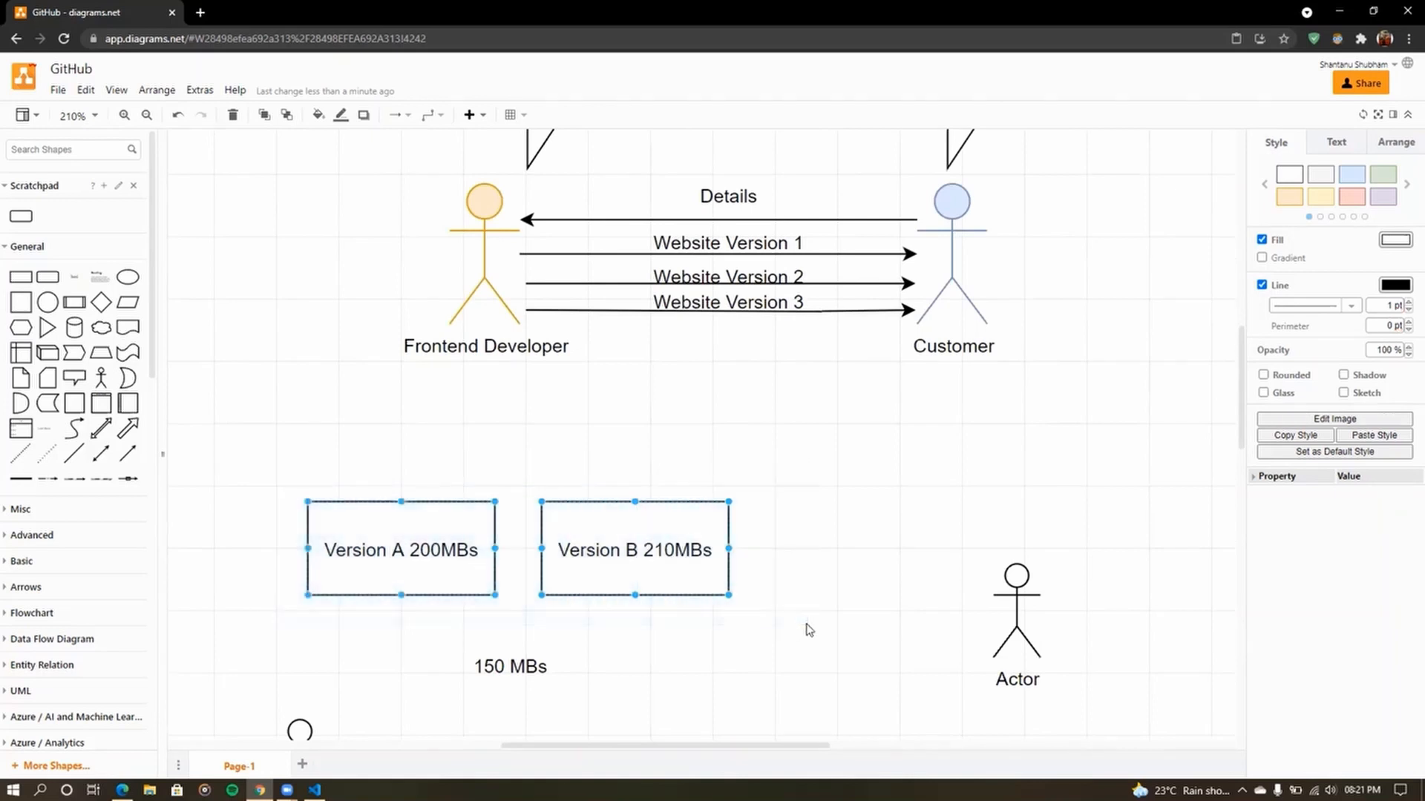
pyautogui.click(809, 630)
pyautogui.click(437, 553)
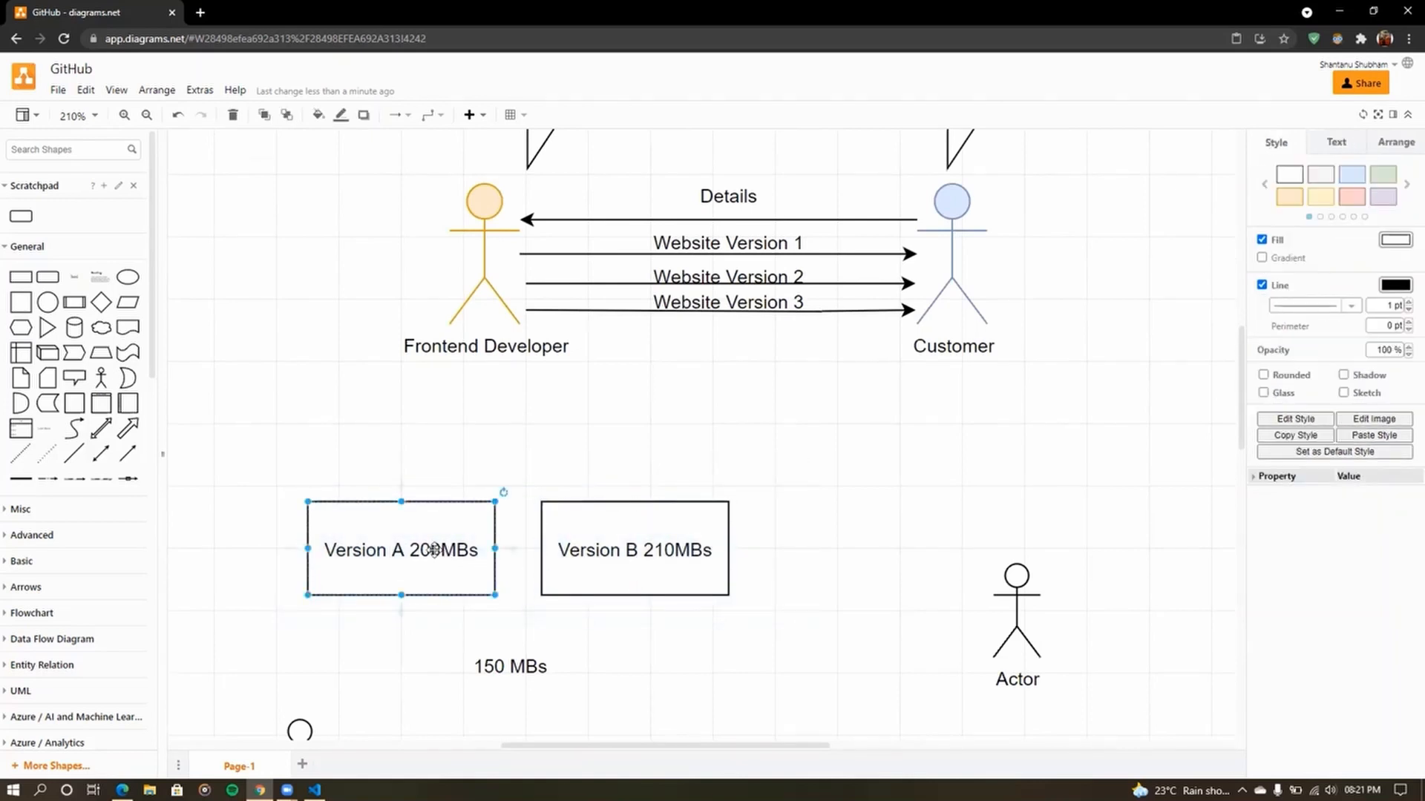
pyautogui.click(657, 534)
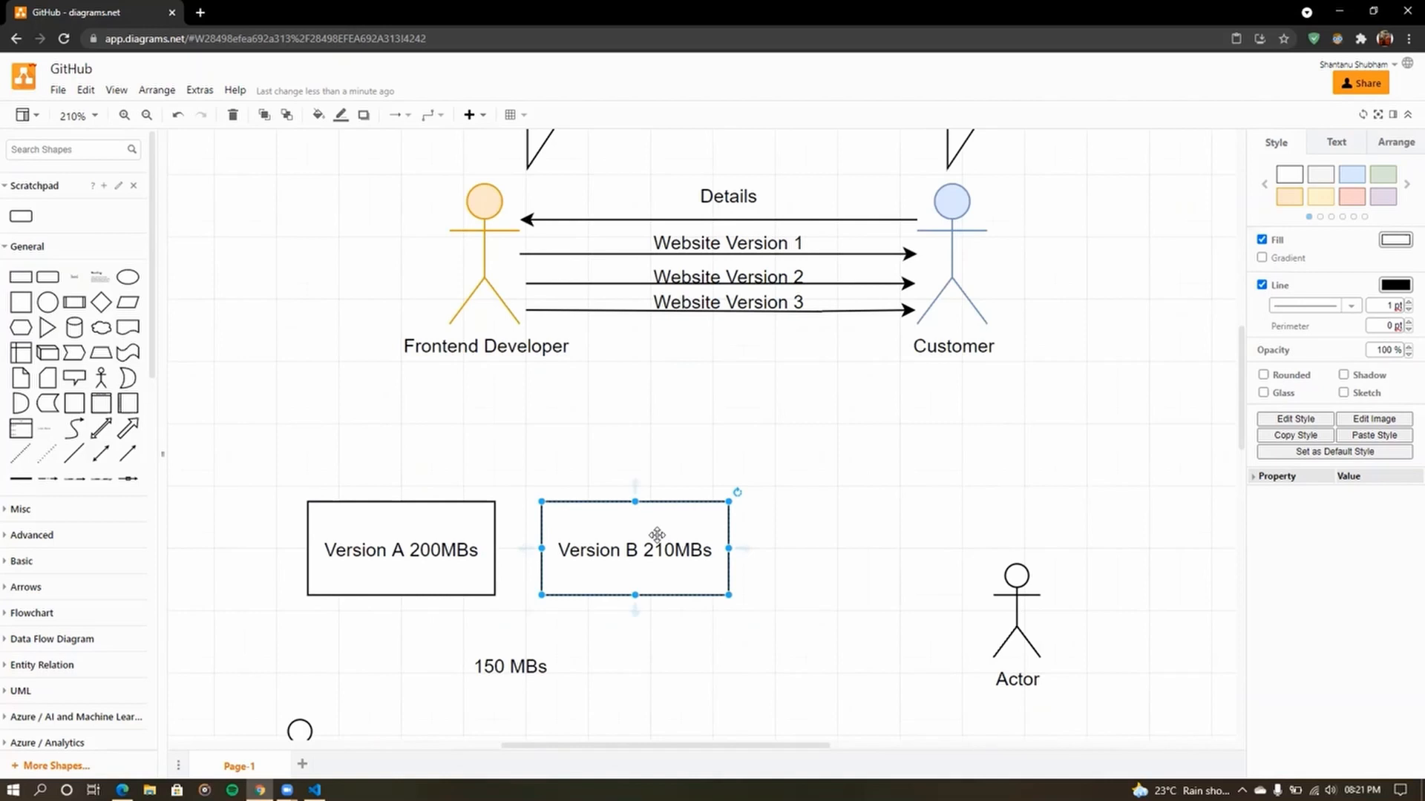
pyautogui.scroll(-2, 535, 538)
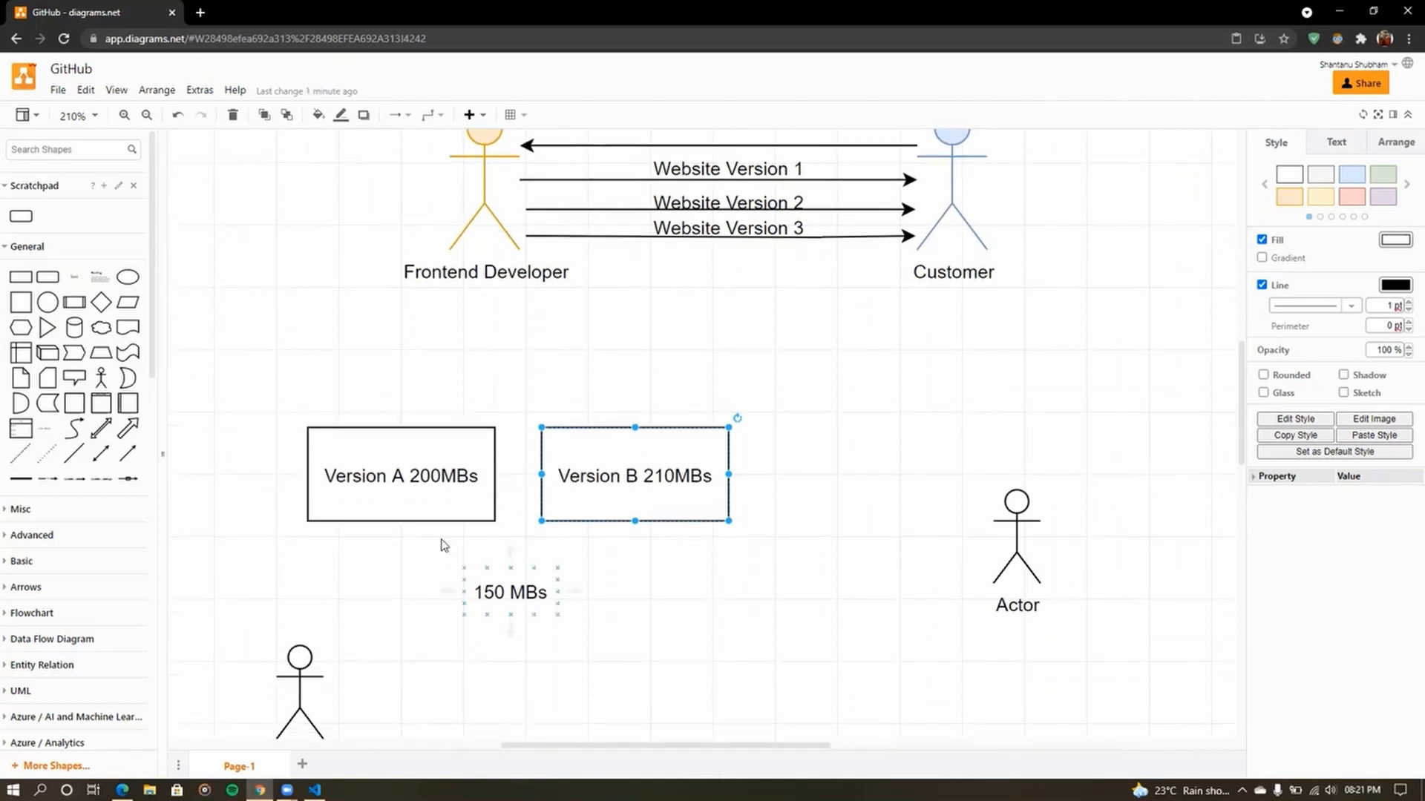
pyautogui.click(420, 484)
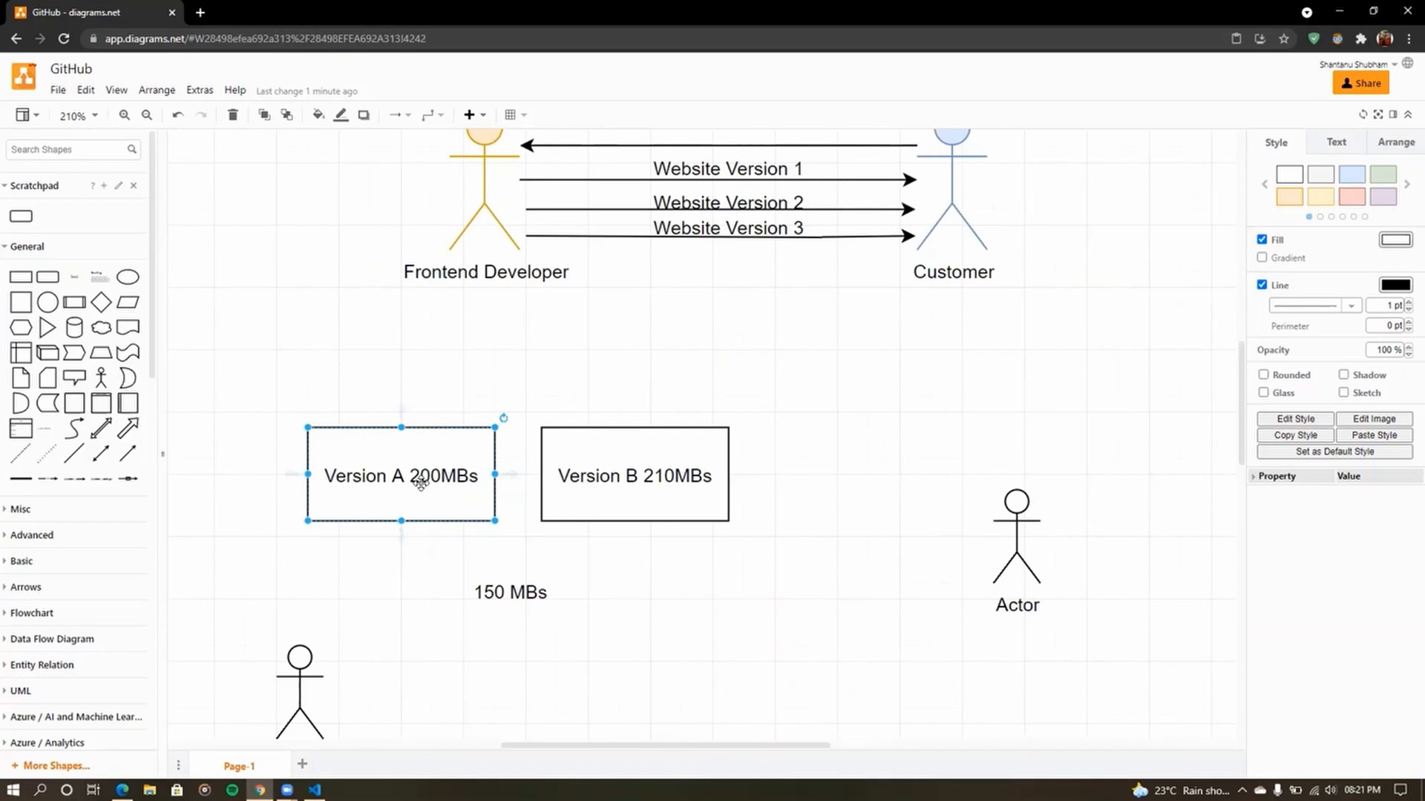
pyautogui.click(601, 488)
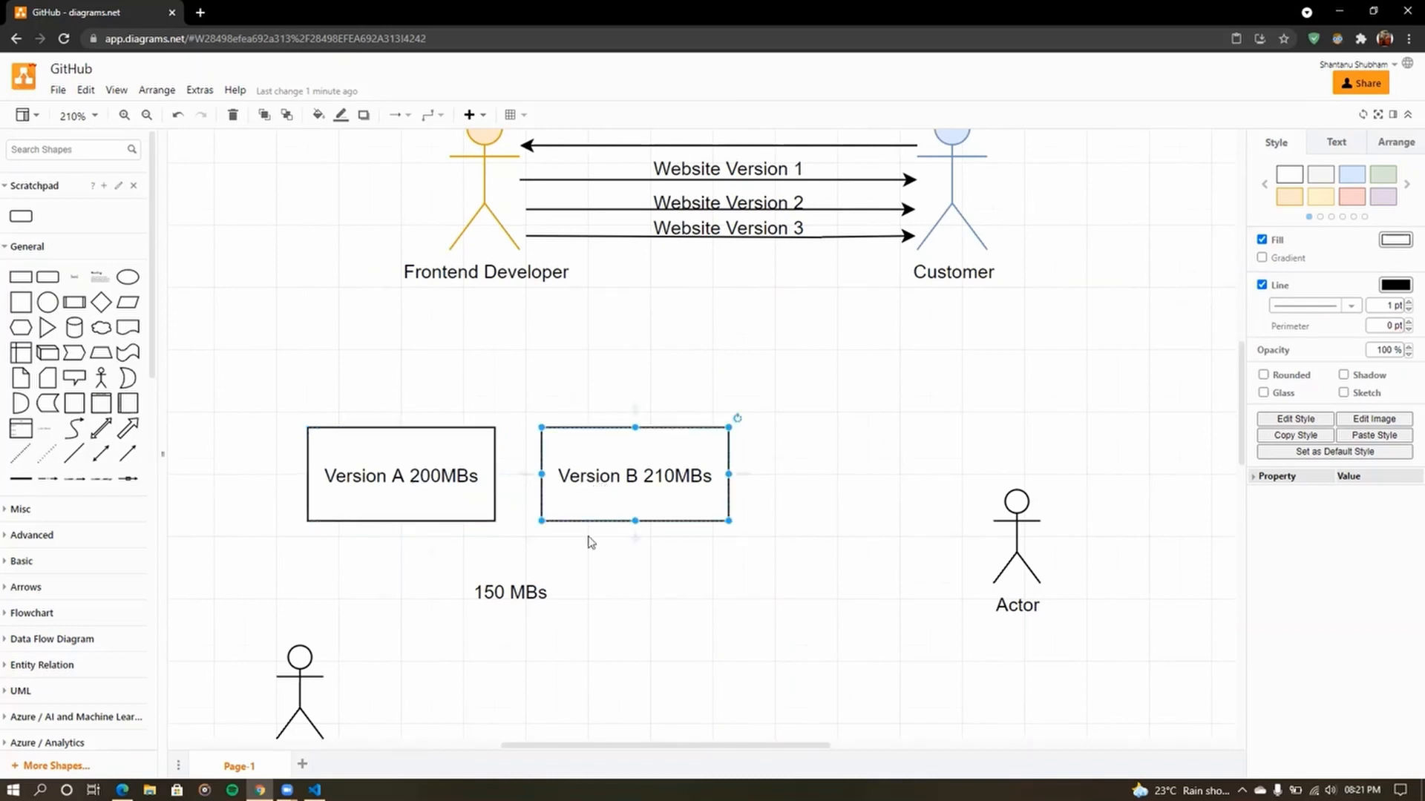
pyautogui.moveTo(435, 585); pyautogui.dragTo(593, 629)
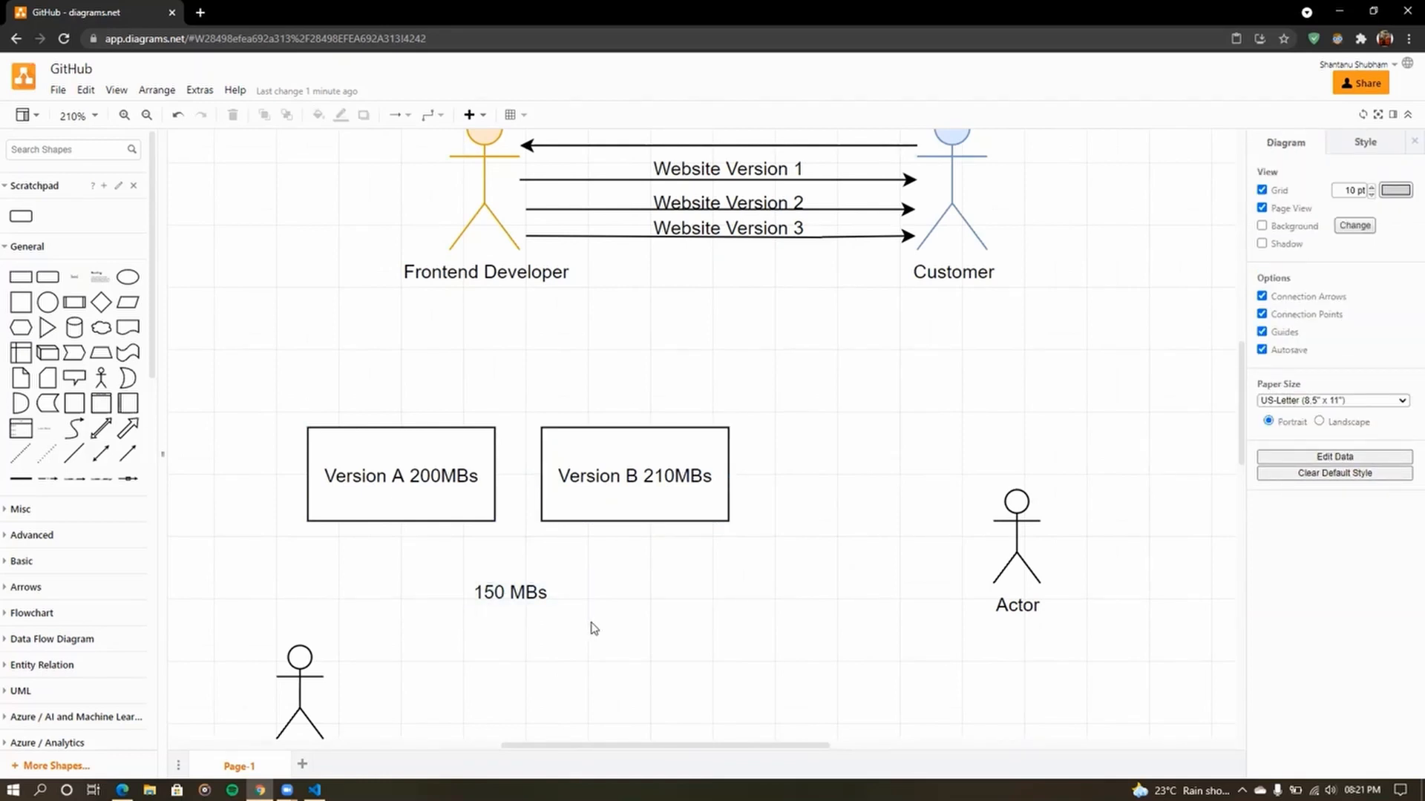
pyautogui.click(476, 466)
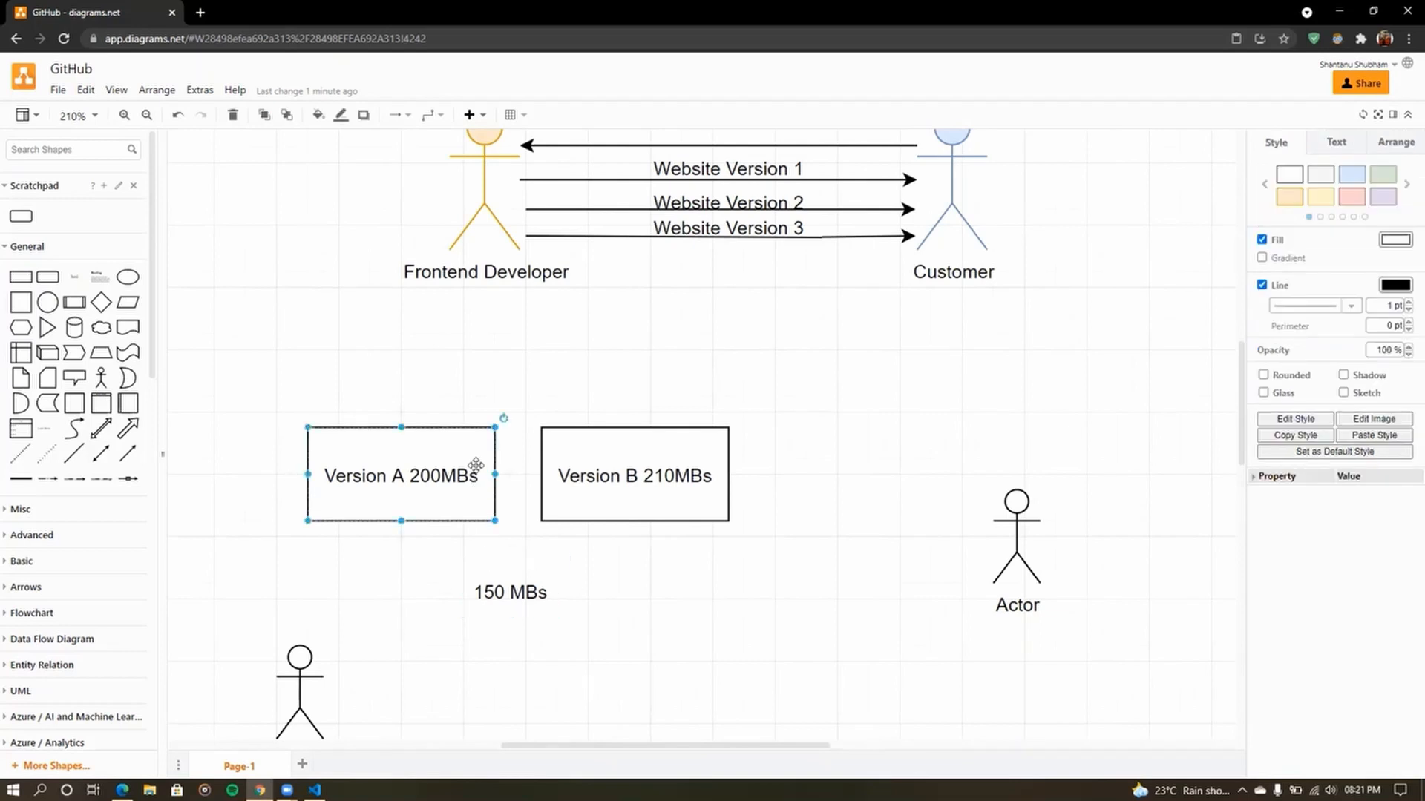
pyautogui.click(697, 486)
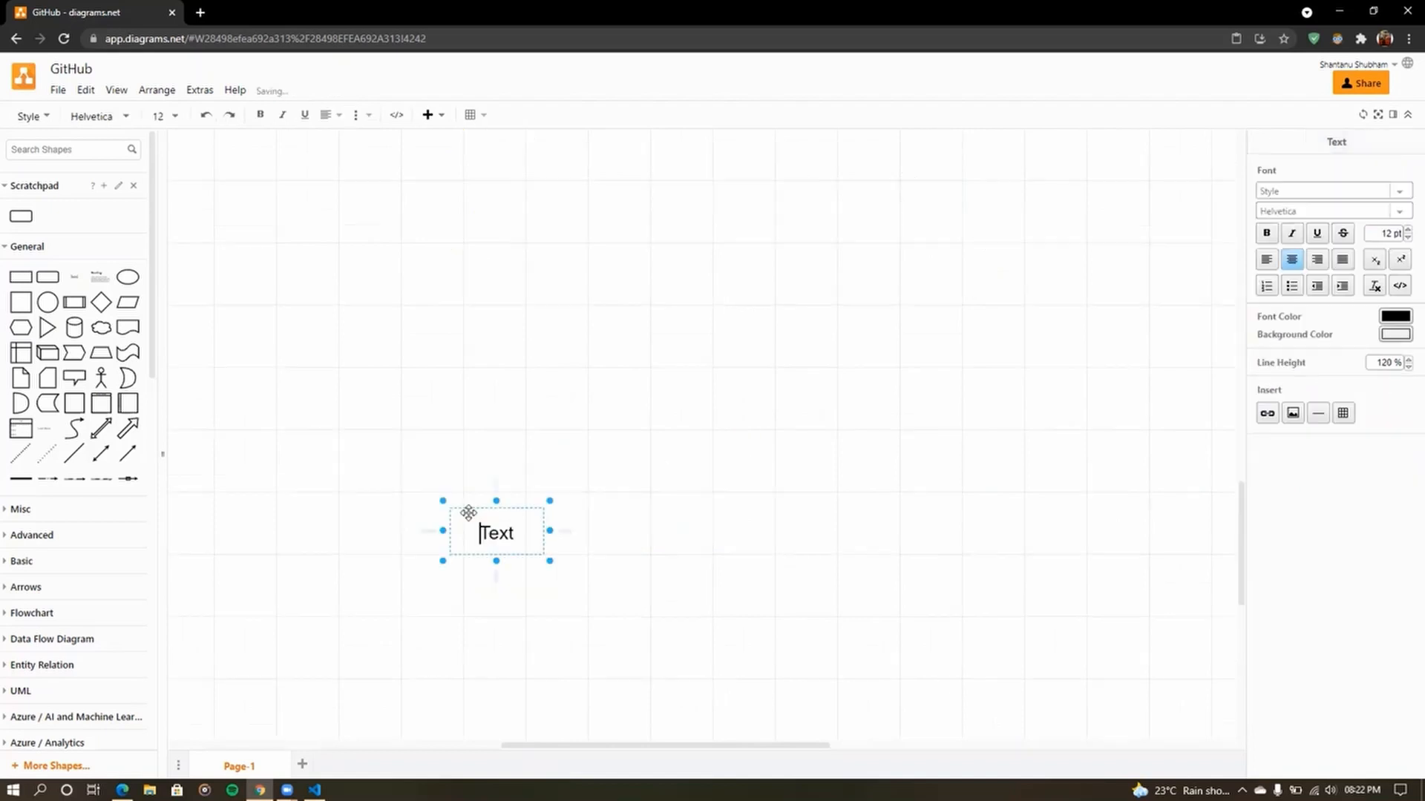
# - Add a 'Cmmits <ID>' text label, widen it to one line, and move it up-left
pyautogui.press('BackSpace')
pyautogui.press('BackSpace')
pyautogui.press('BackSpace')
pyautogui.press('BackSpace')
pyautogui.write('Cmmits <ID>')
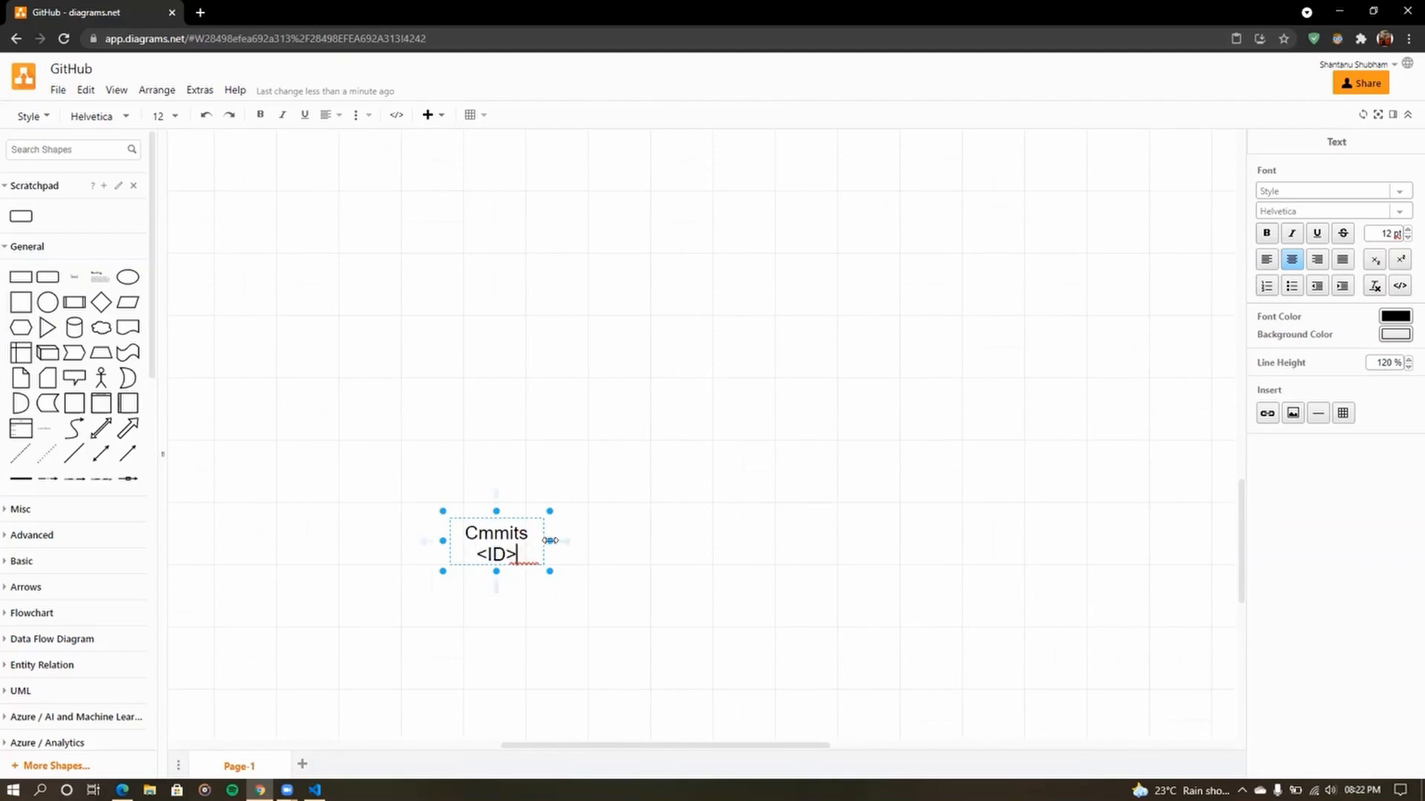
pyautogui.moveTo(551, 542); pyautogui.dragTo(730, 542)
pyautogui.moveTo(631, 532); pyautogui.dragTo(548, 516)
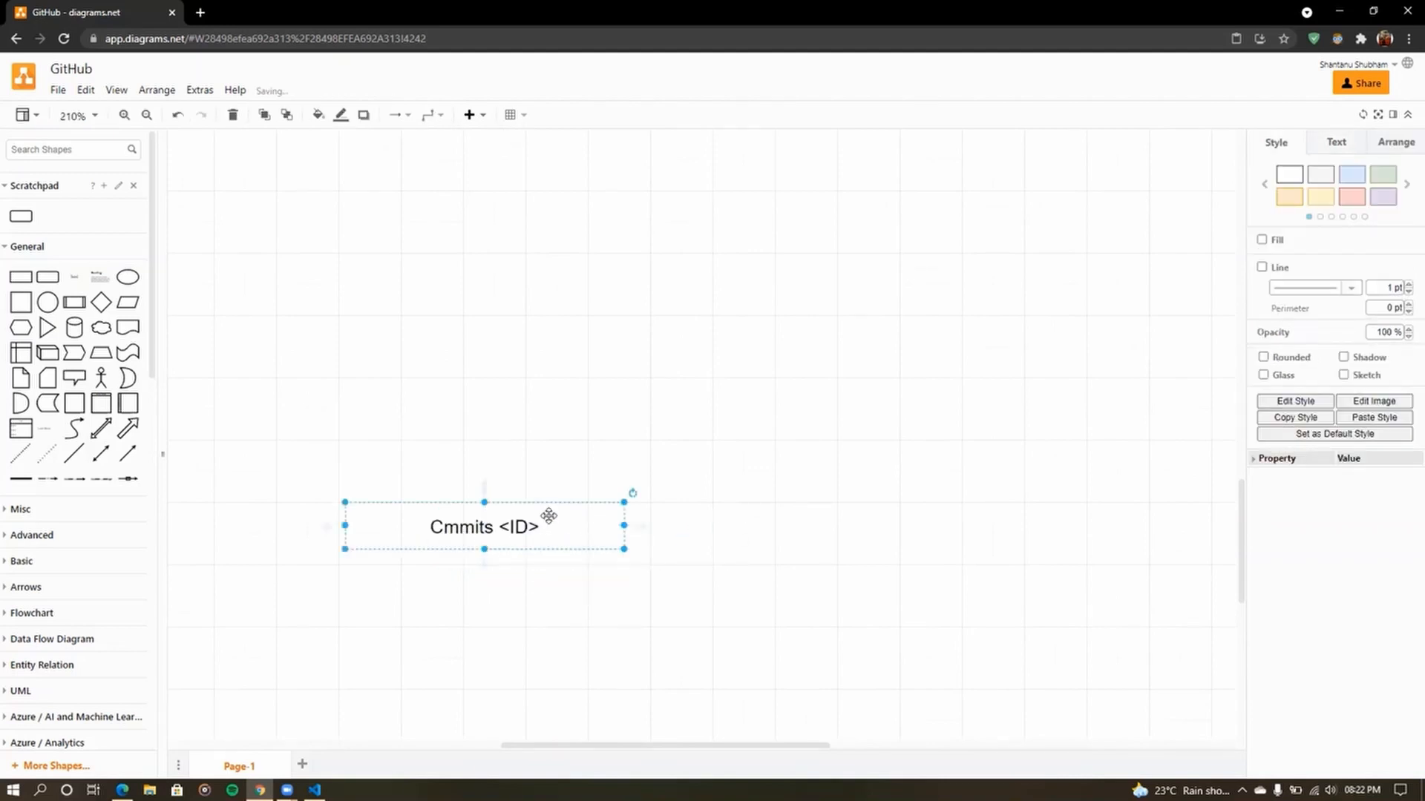
# - Add an arrow from the label to 'What was done in this commit', placed further right
pyautogui.hotkey('ctrl', 'v')
pyautogui.scroll(-10, 575, 467)
pyautogui.click(539, 394)
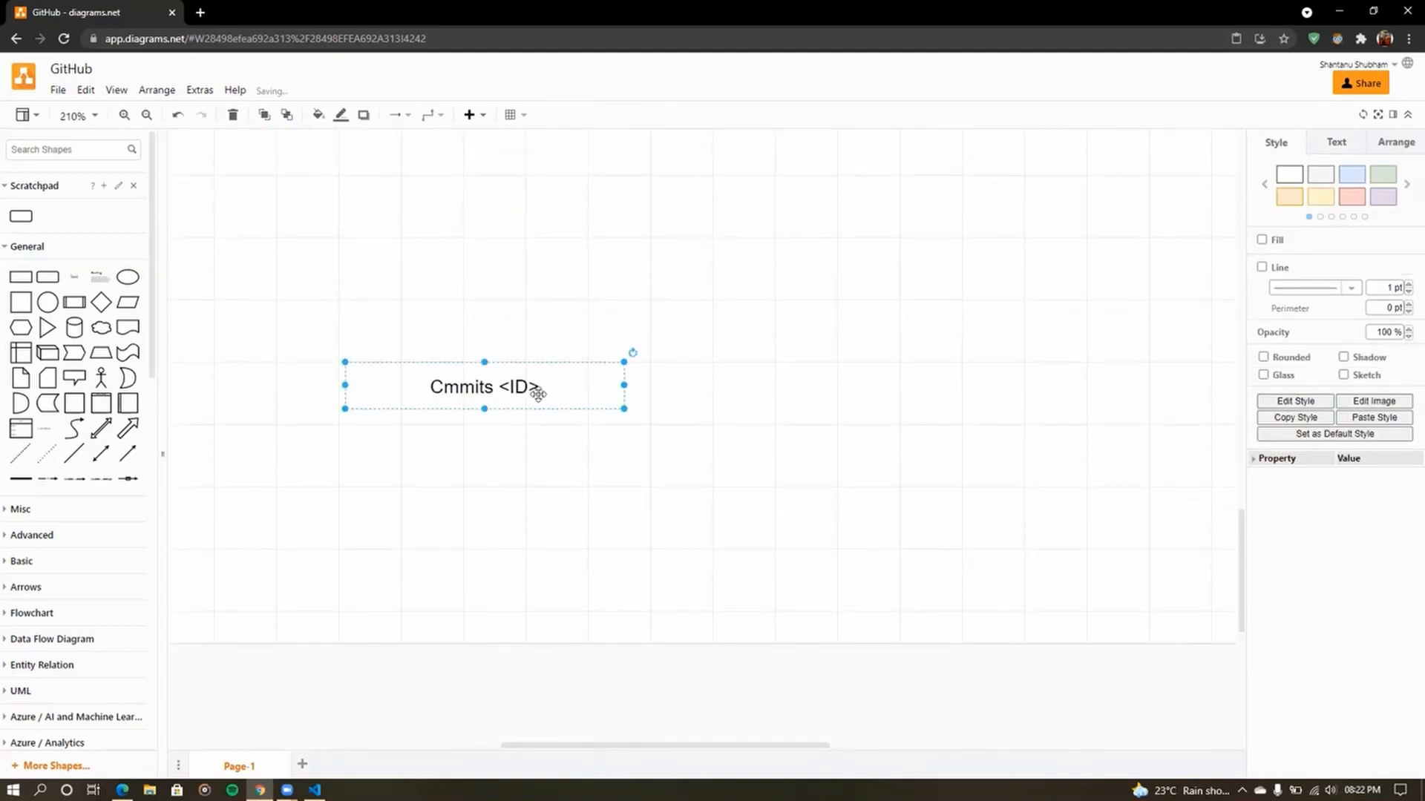
pyautogui.click(639, 428)
pyautogui.click(523, 400)
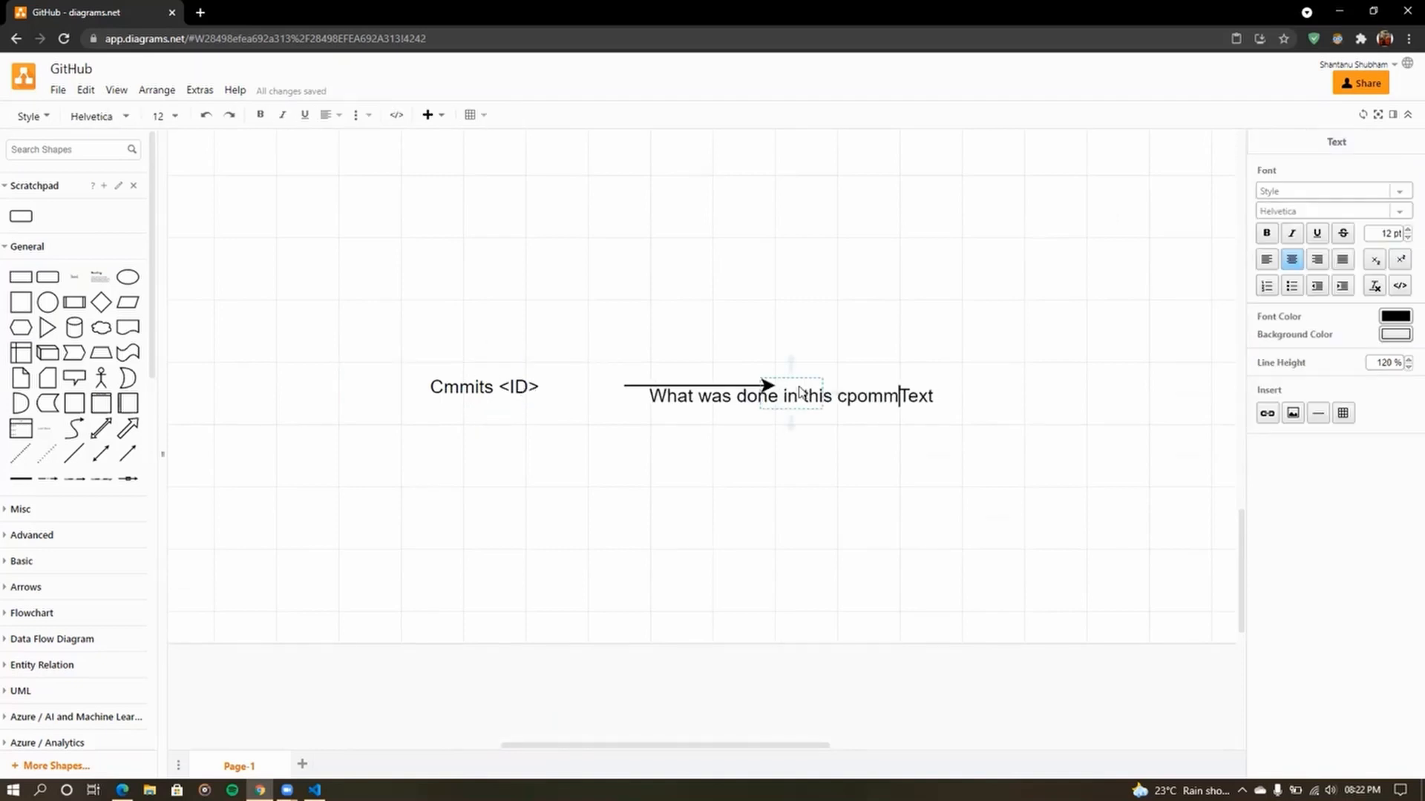
pyautogui.press('BackSpace')
pyautogui.press('BackSpace')
pyautogui.press('BackSpace')
pyautogui.press('BackSpace')
pyautogui.write('ommit')
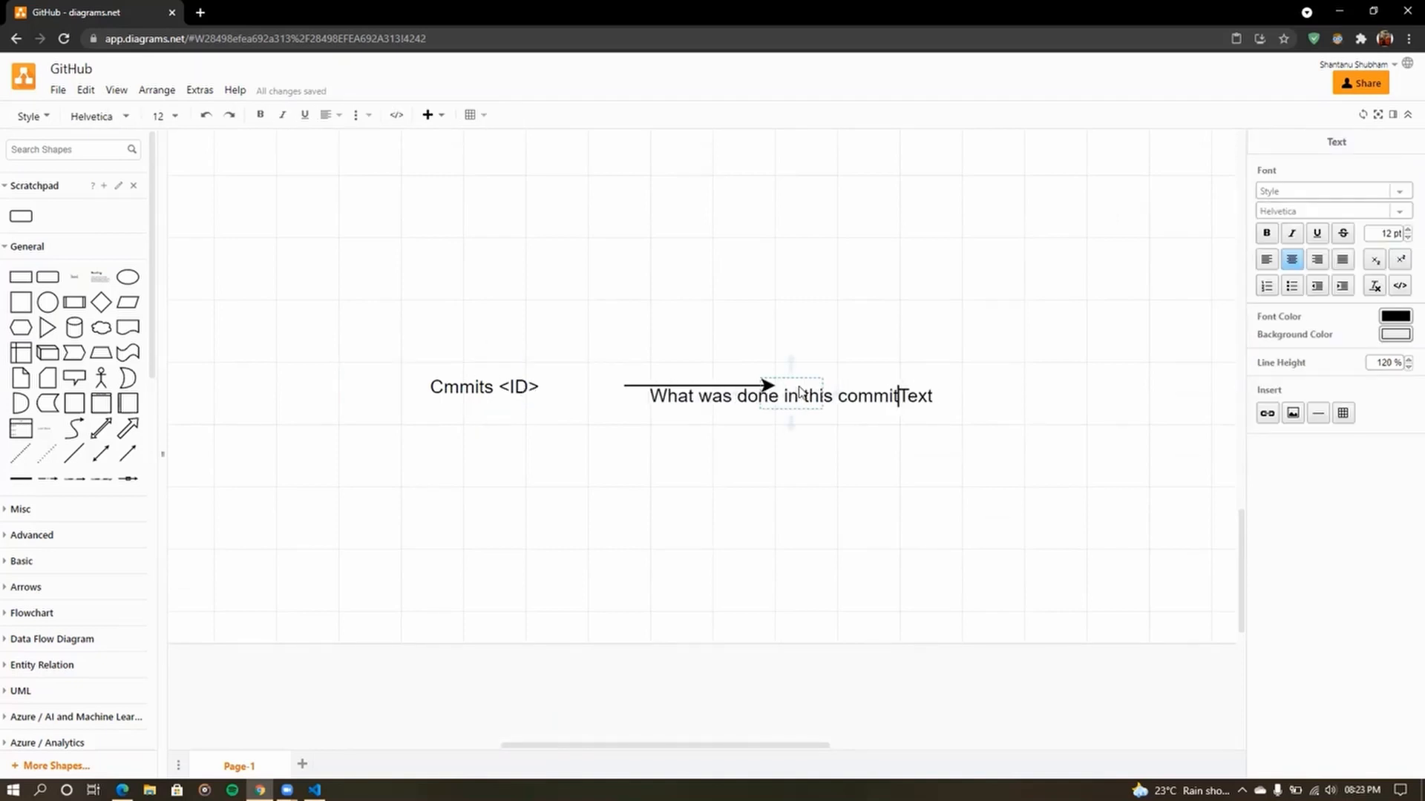
pyautogui.press('Delete')
pyautogui.press('Delete')
pyautogui.press('Delete')
pyautogui.press('Delete')
pyautogui.click(853, 436)
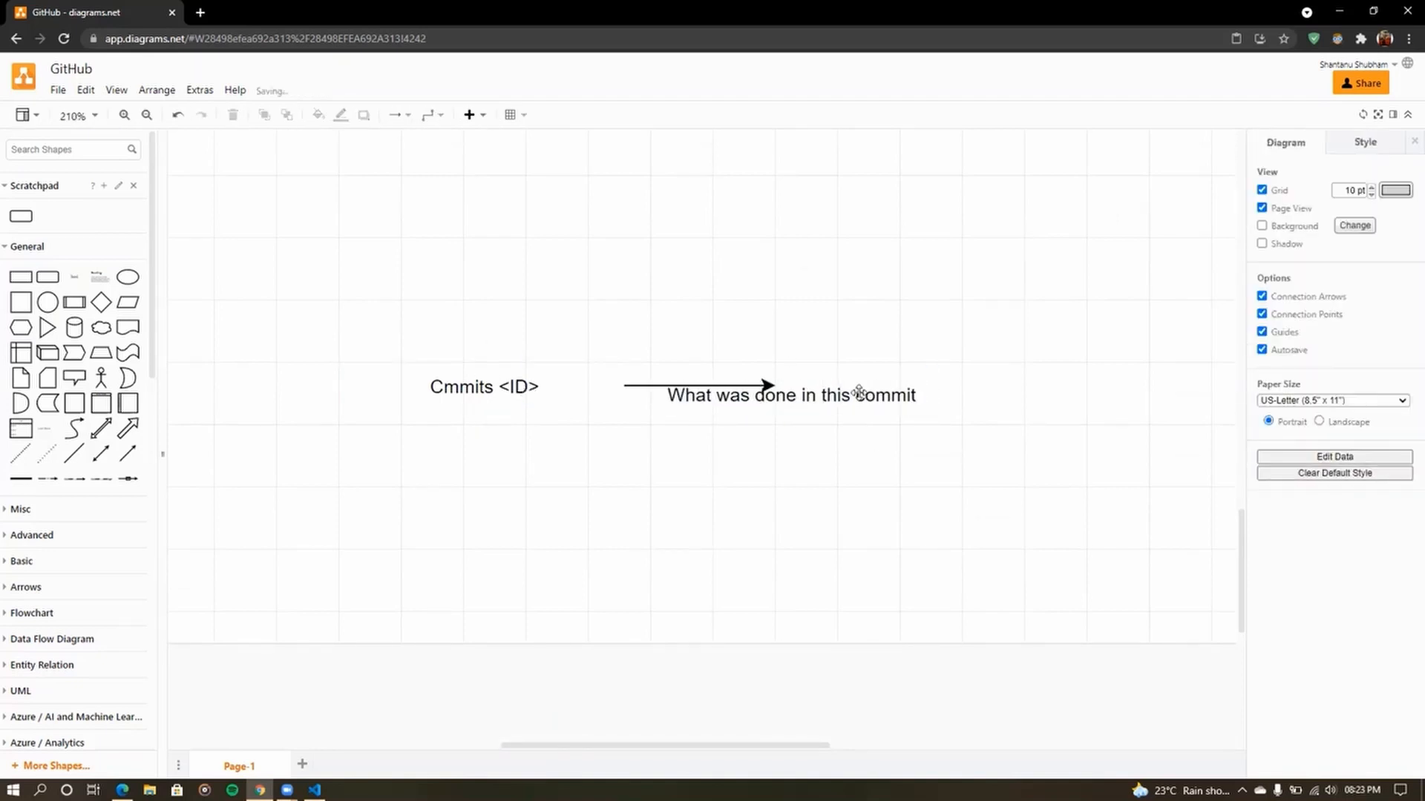
pyautogui.moveTo(859, 392); pyautogui.dragTo(1004, 398)
pyautogui.click(1016, 458)
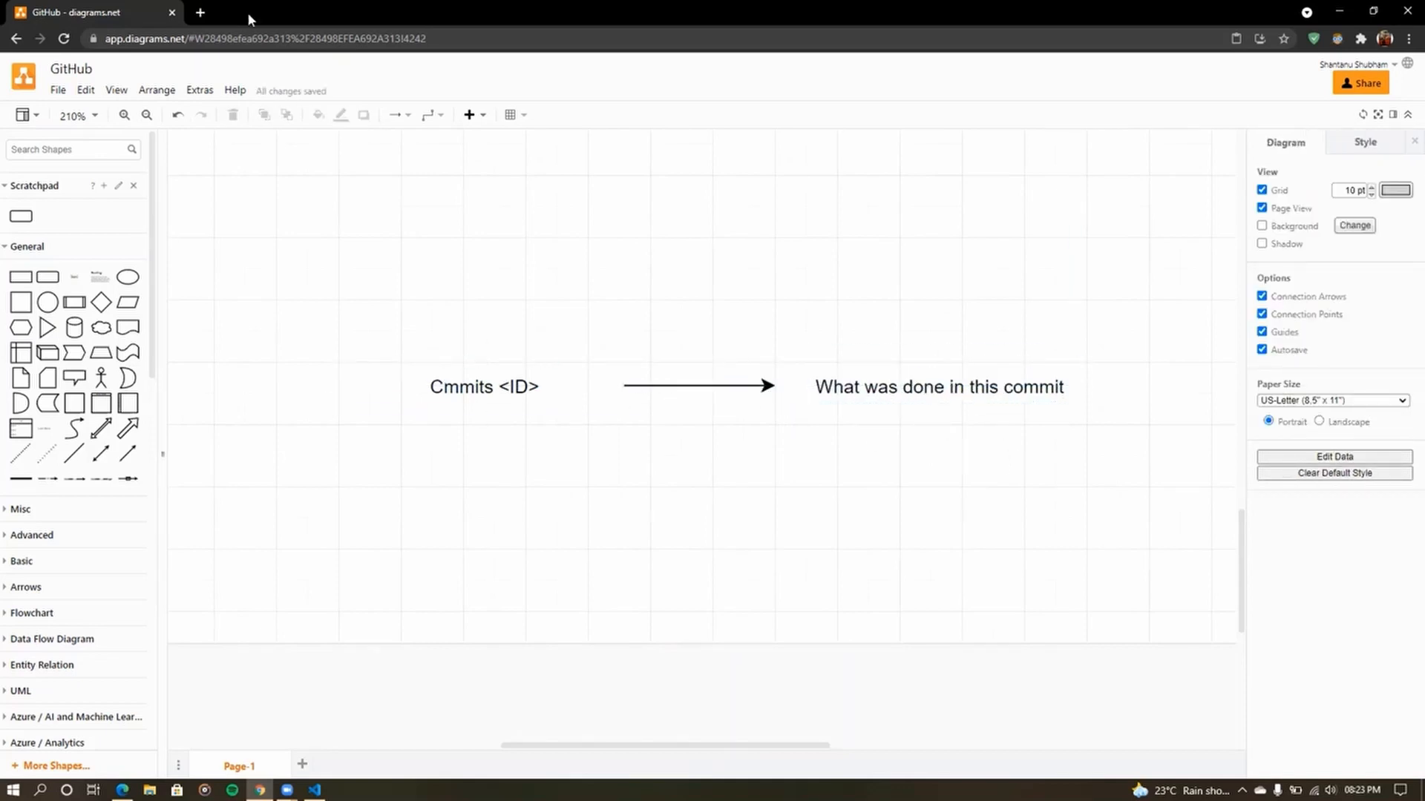
# - Search 'git download' in a new tab and open the Git SCM Downloads page
pyautogui.click(196, 10)
pyautogui.write('g')
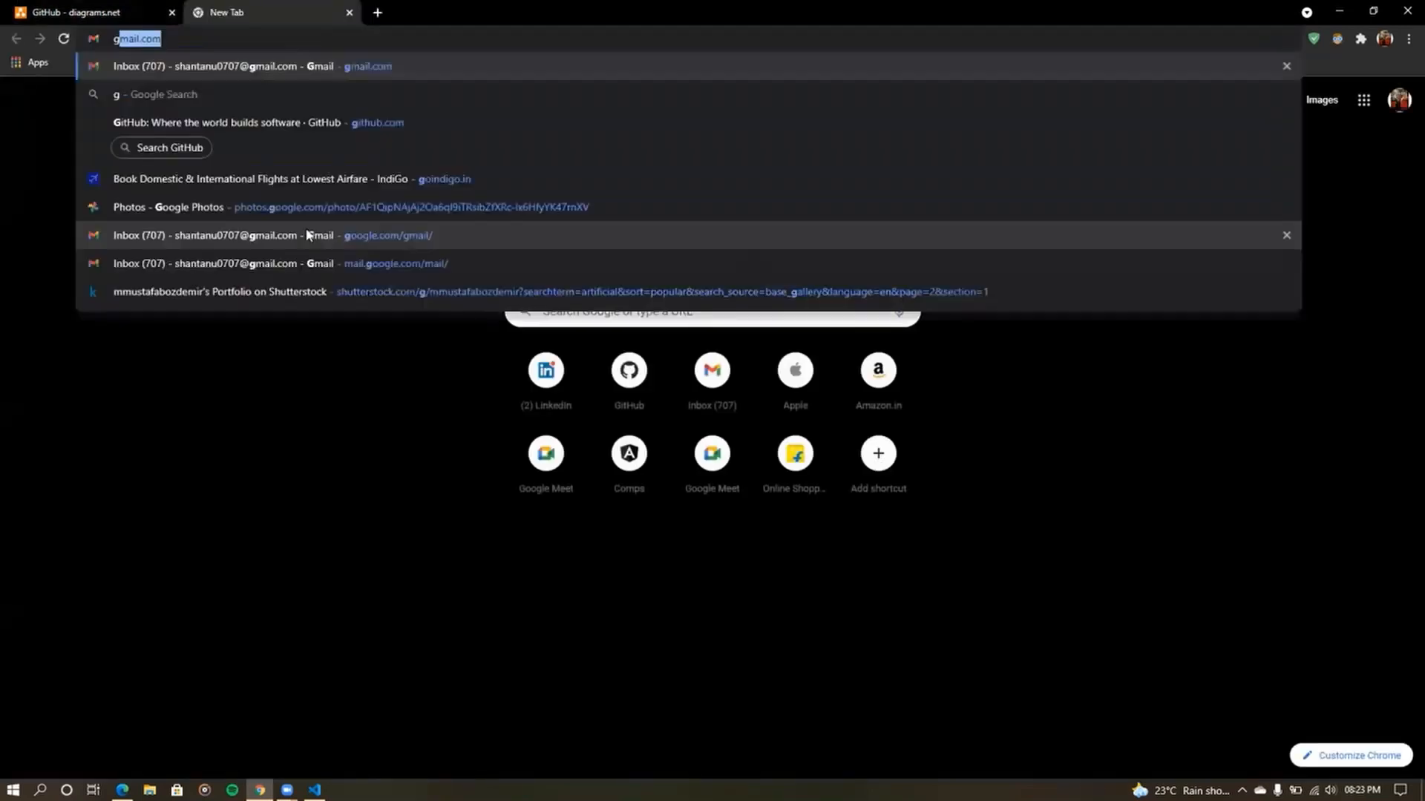
pyautogui.write('it download')
pyautogui.press('Return')
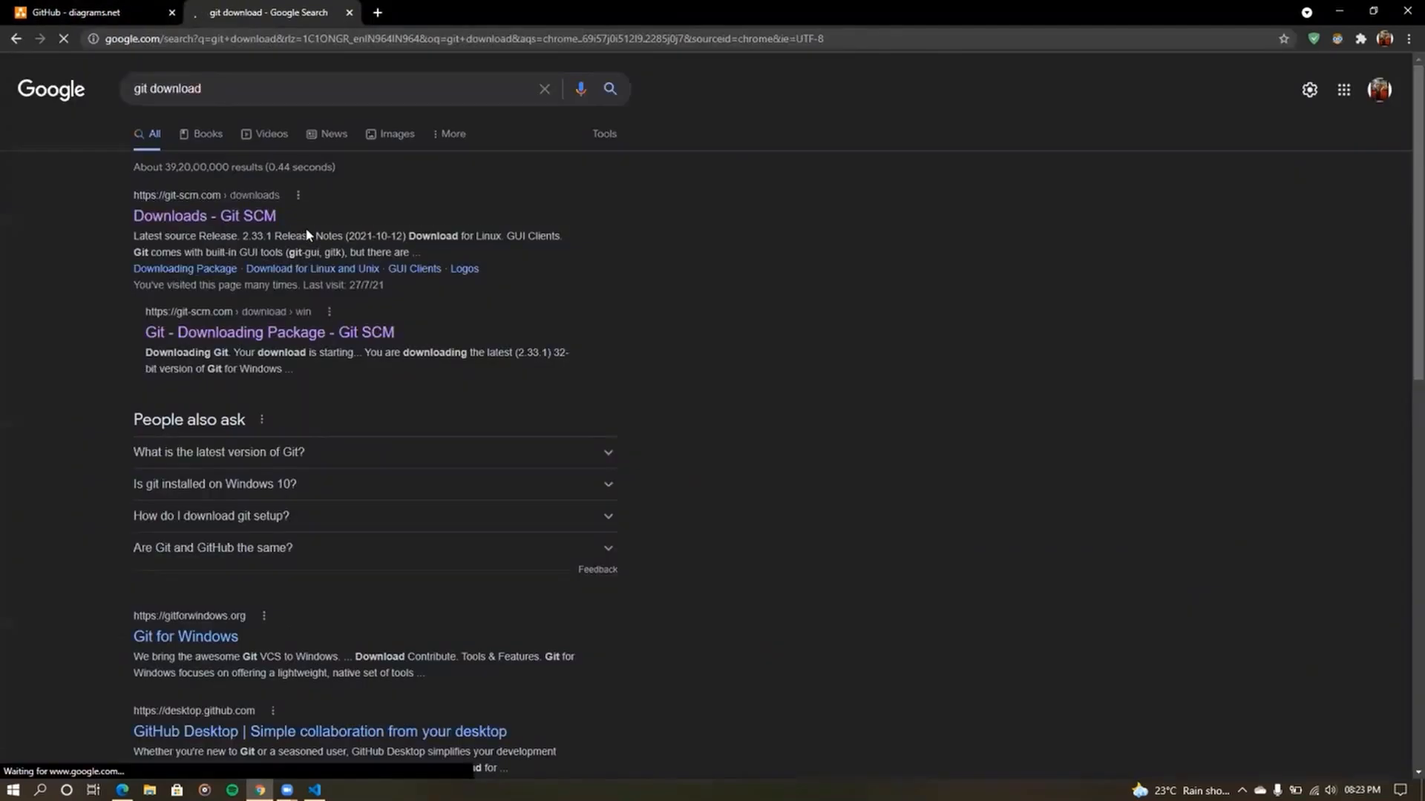
pyautogui.scroll(5, 223, 195)
pyautogui.hscroll(-4, 222, 194)
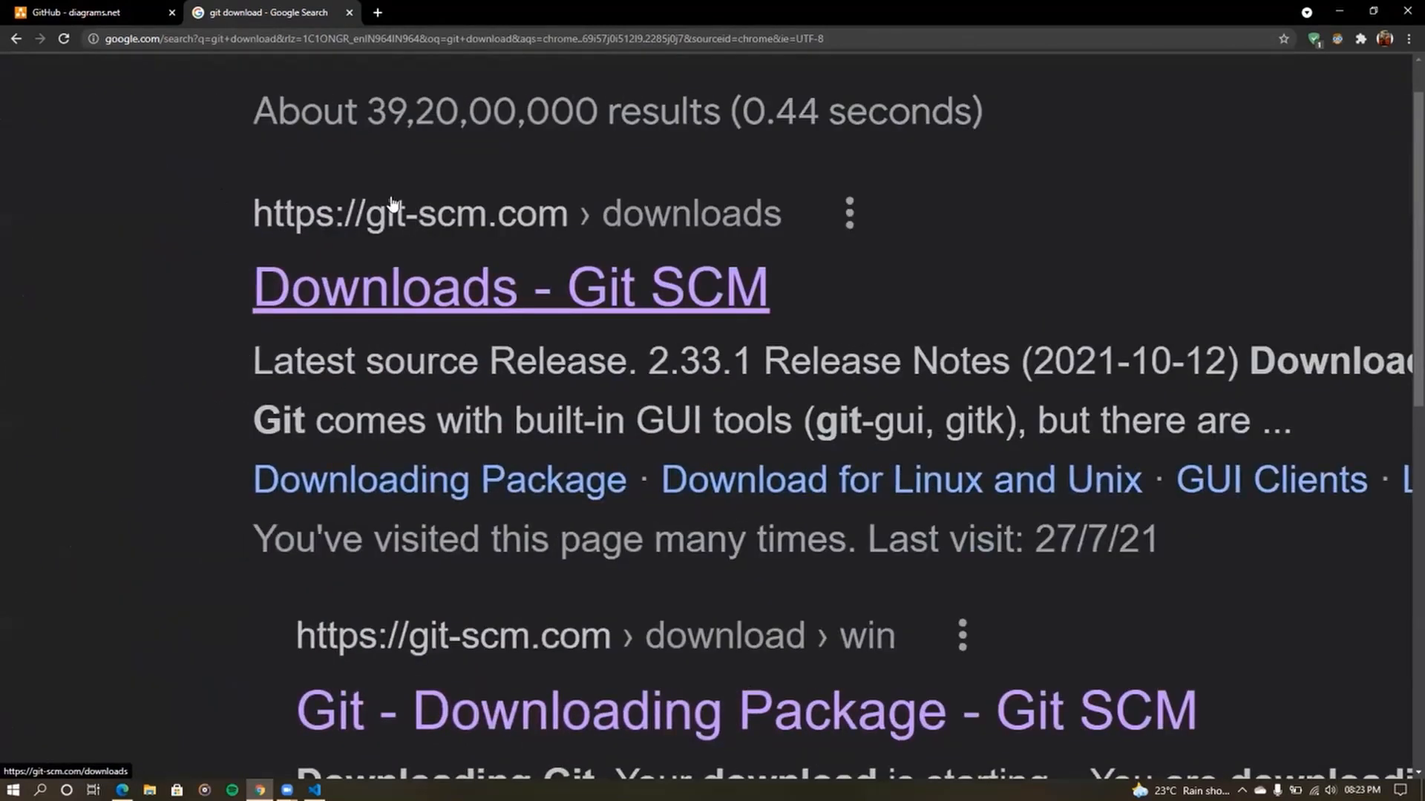
pyautogui.click(467, 304)
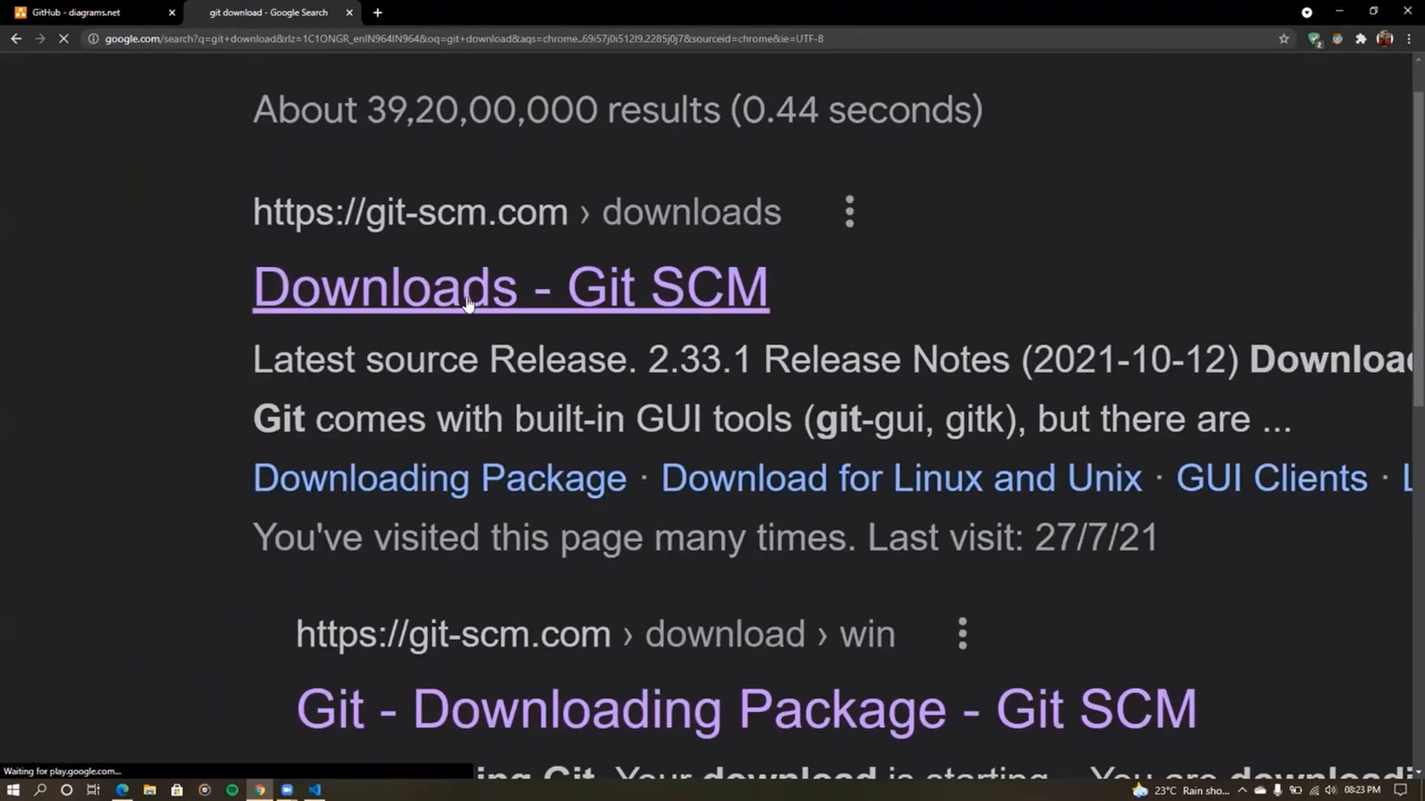
# - Download the 64-bit Git 2.33.1 installer for Windows
pyautogui.scroll(3, 647, 261)
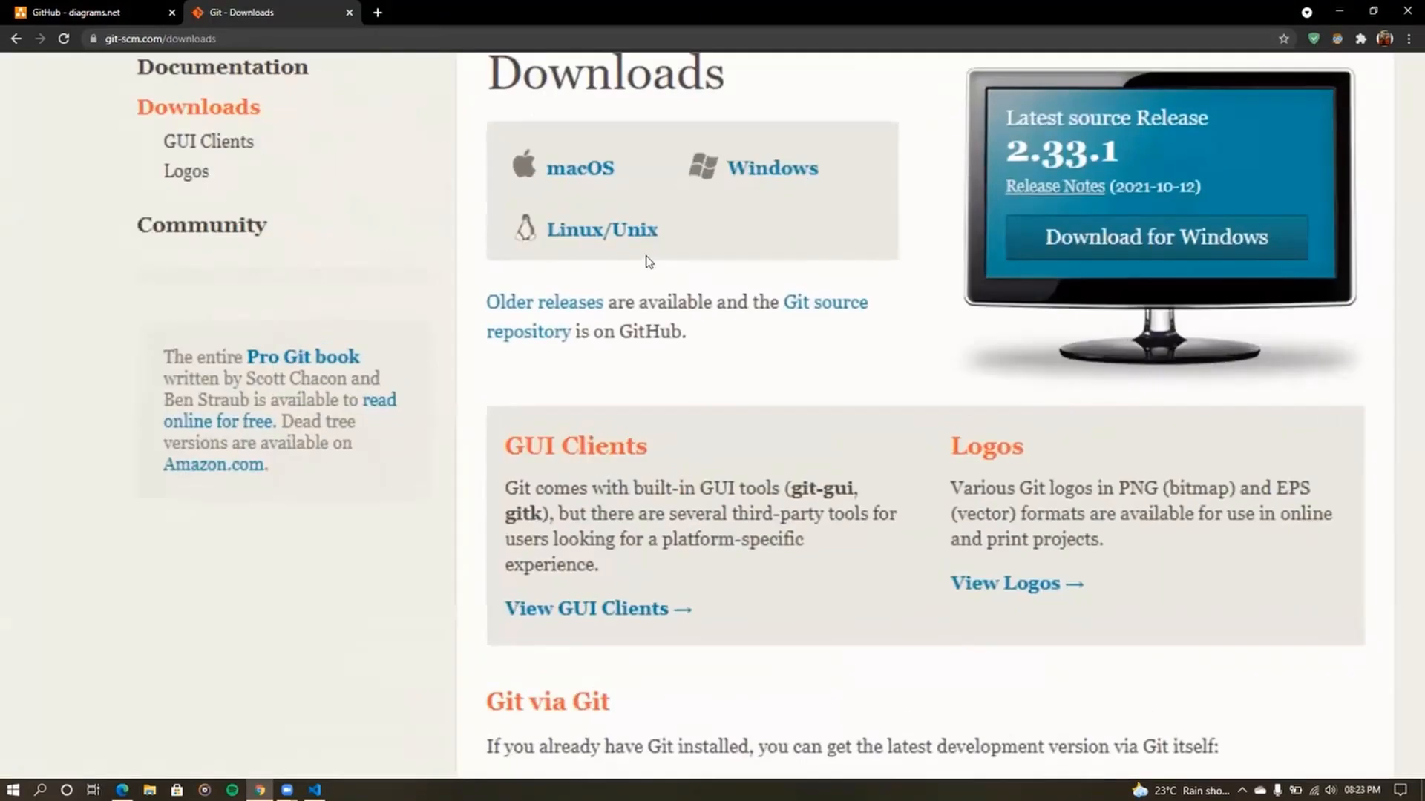
pyautogui.scroll(2, 649, 262)
pyautogui.hscroll(3, 509, 310)
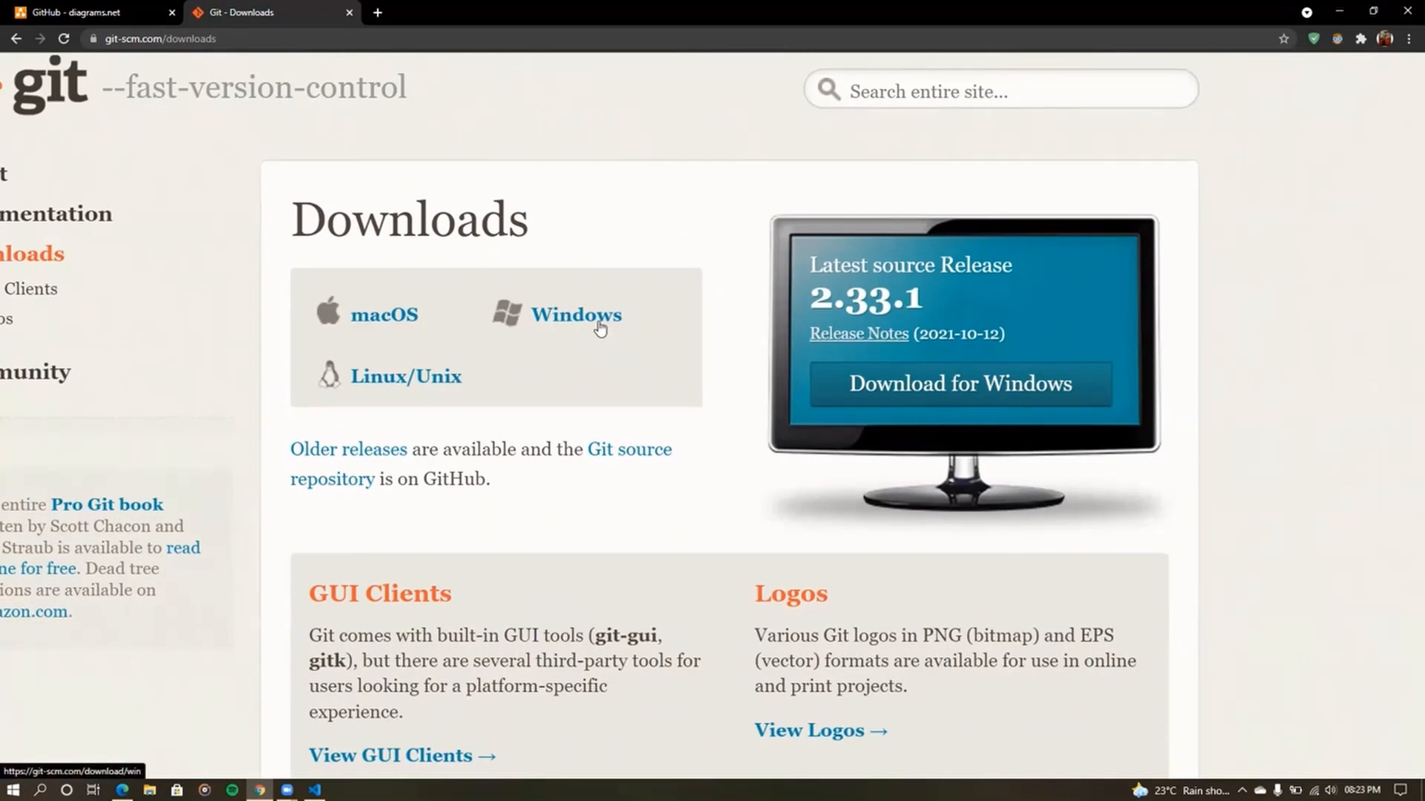
pyautogui.click(942, 413)
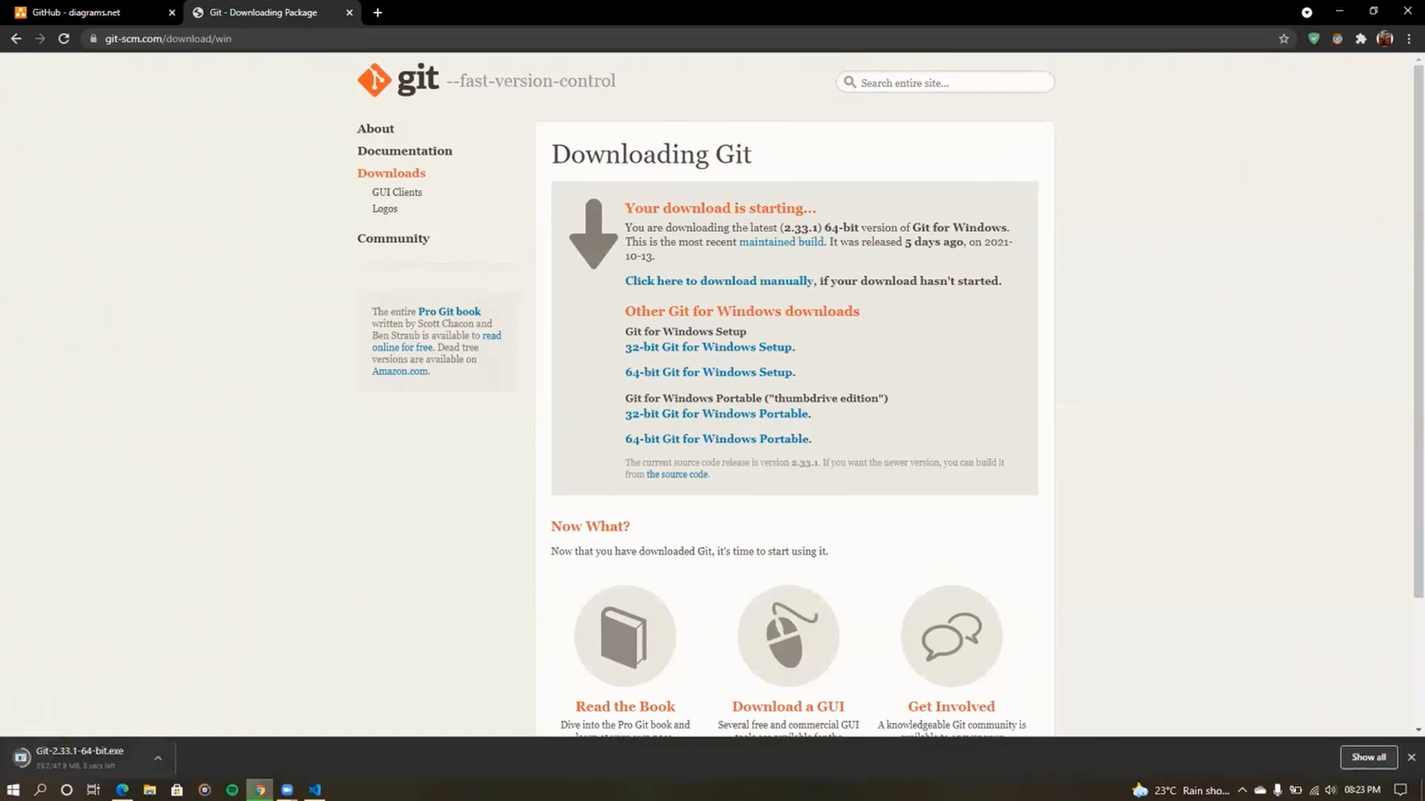
pyautogui.click(157, 758)
pyautogui.click(186, 735)
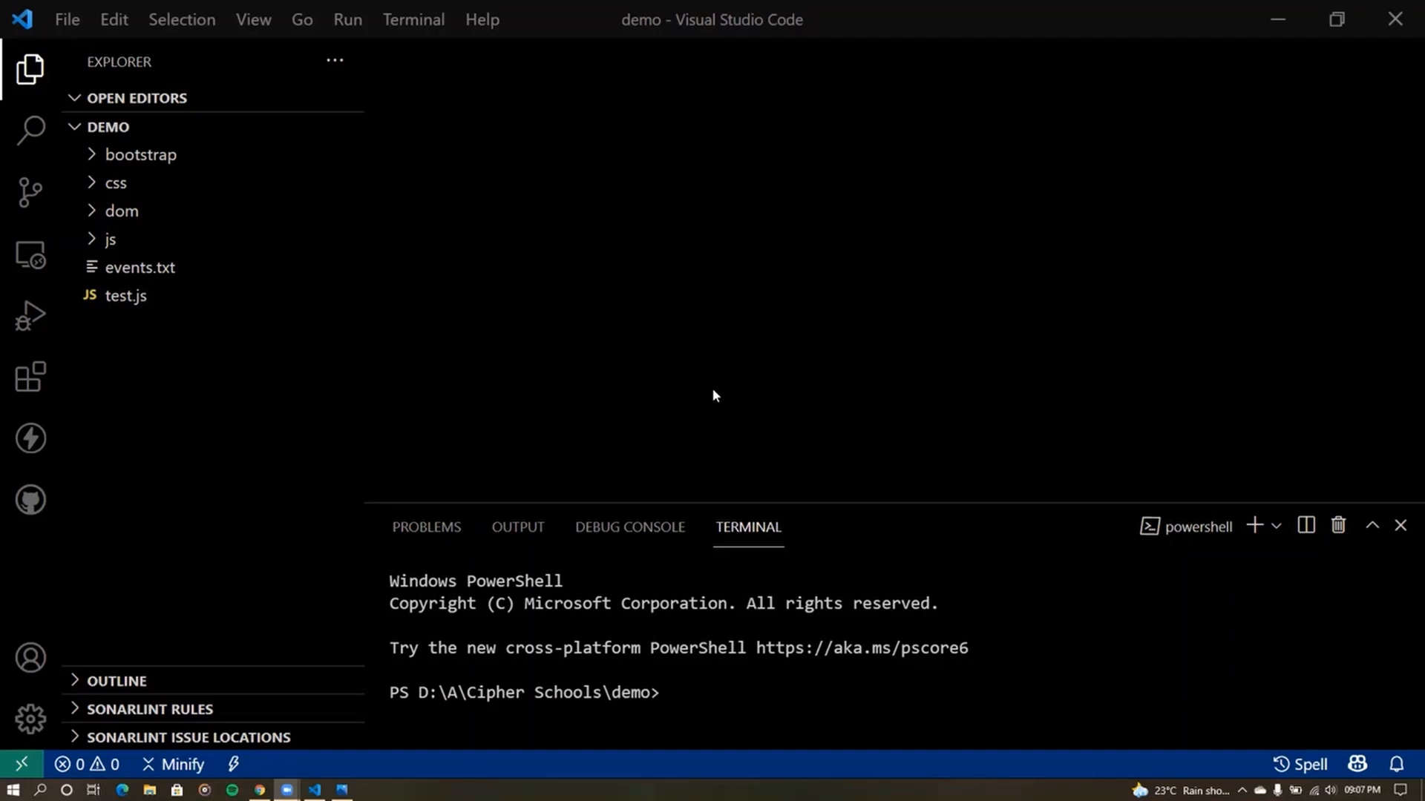
# - Search 'git' in the Windows Start menu to show Git Bash as best match
pyautogui.press('super')
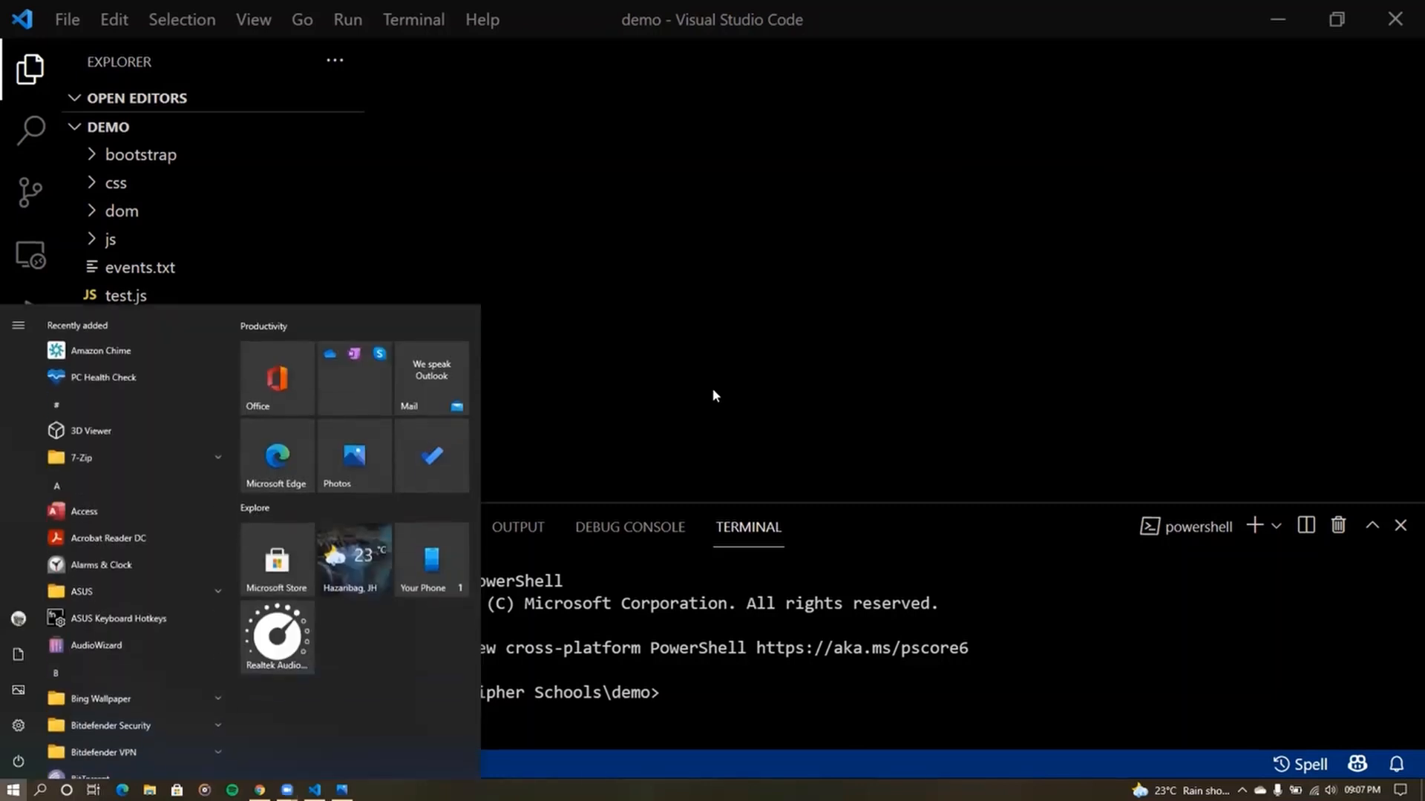
pyautogui.write('git')
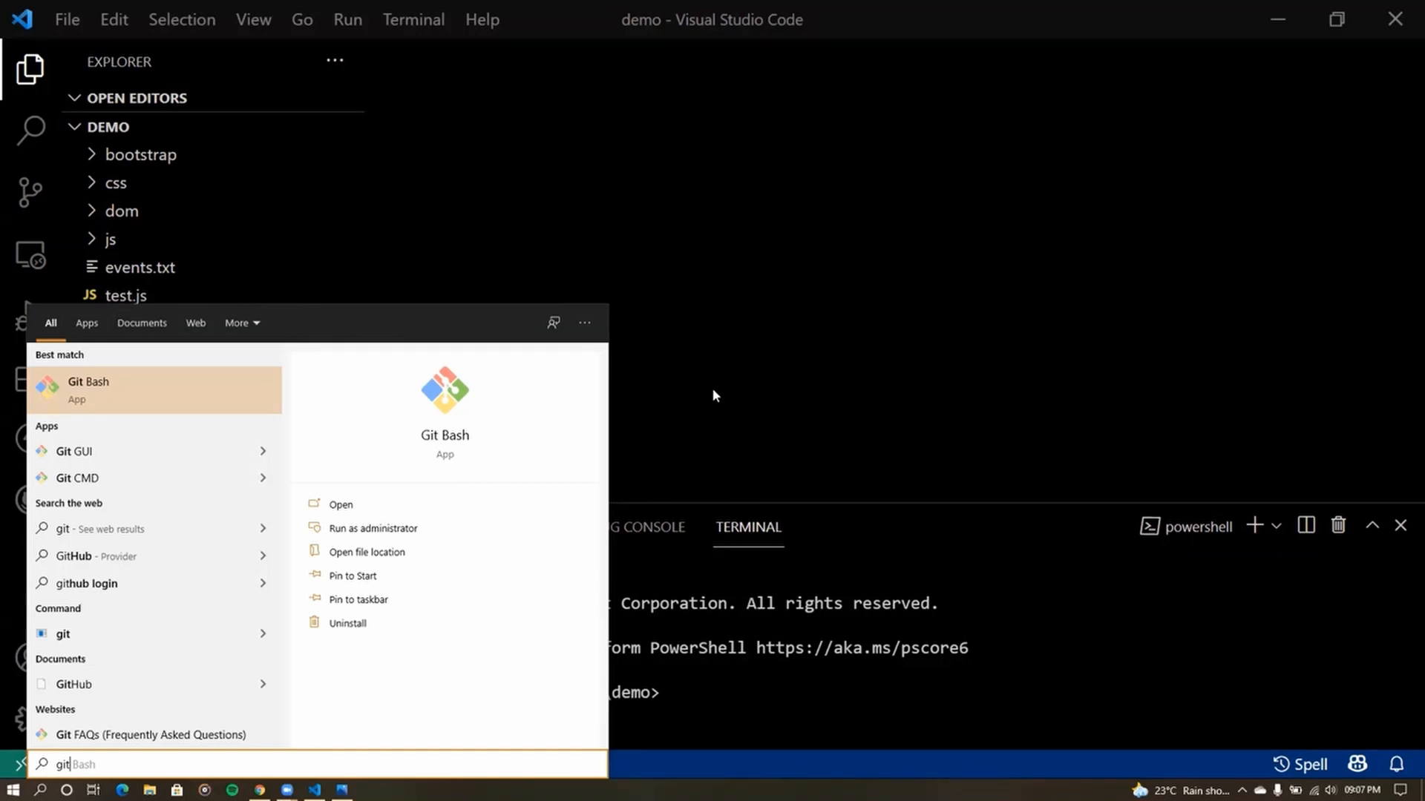
# - Launch the Git Bash app from the Start menu results
pyautogui.click(150, 389)
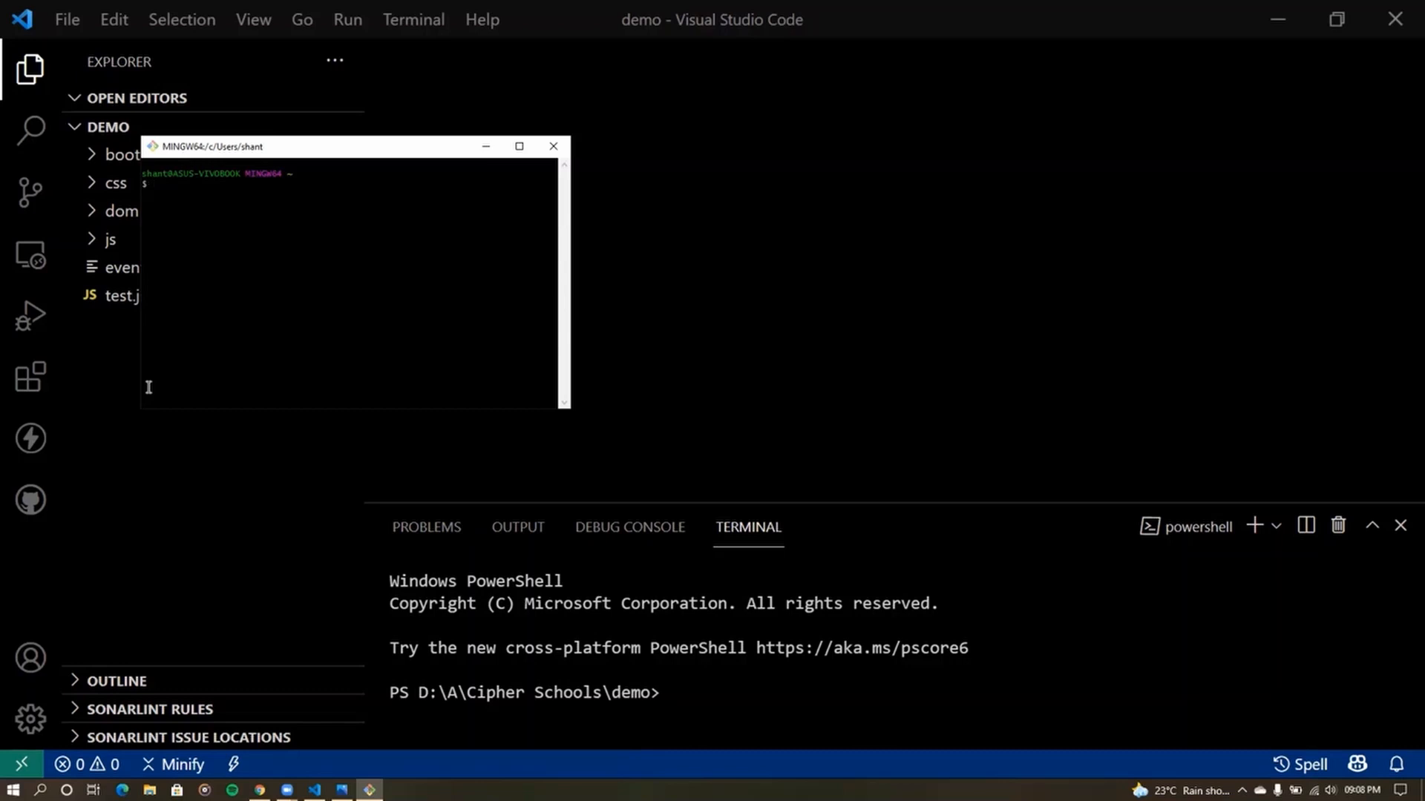
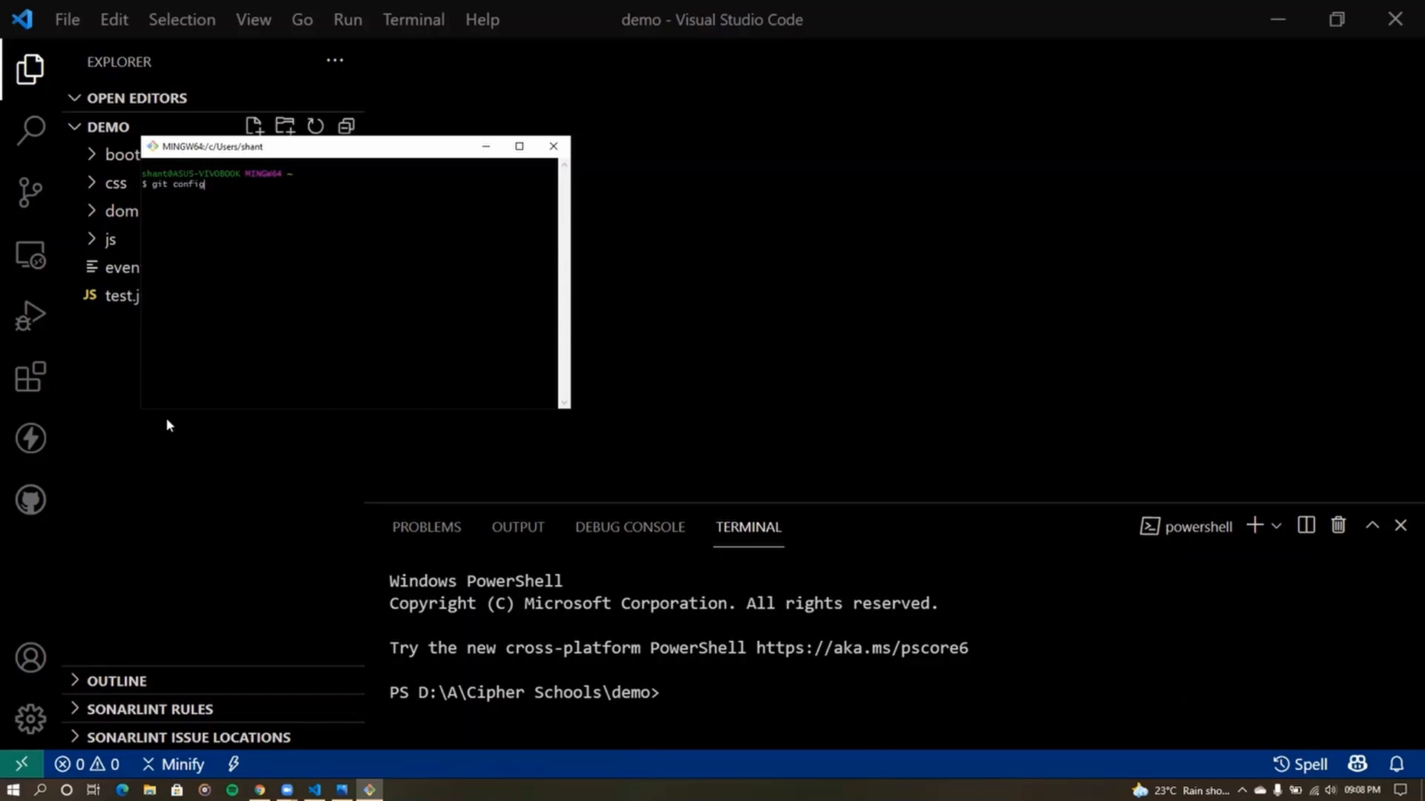
# - Run git config --global user.name and user.email with the user's name and e-mail address
pyautogui.press('Return')
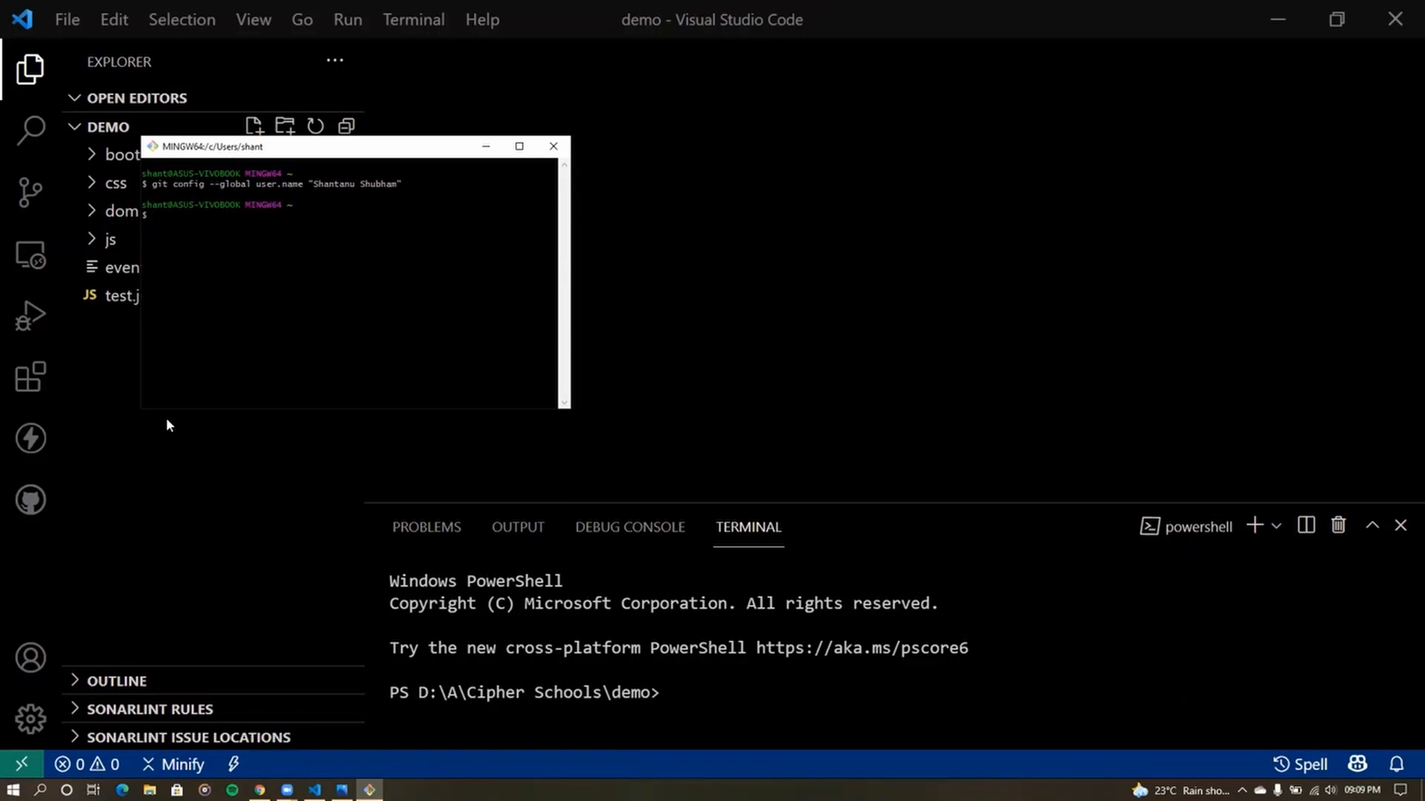
pyautogui.press('BackSpace')
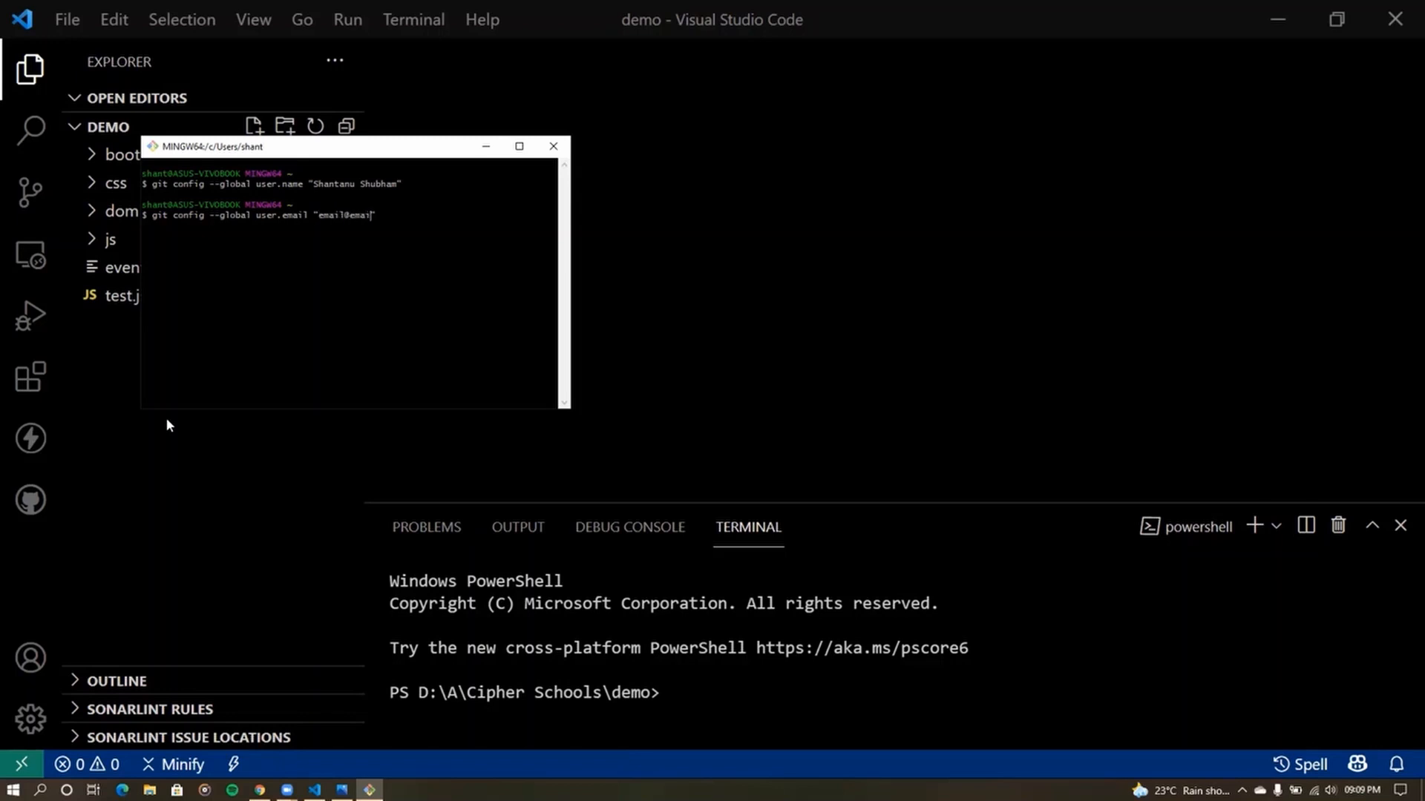
pyautogui.press('BackSpace')
pyautogui.press('BackSpace')
pyautogui.press('BackSpace')
pyautogui.press('BackSpace')
pyautogui.press('BackSpace')
pyautogui.press('BackSpace')
pyautogui.press('BackSpace')
pyautogui.press('BackSpace')
pyautogui.press('BackSpace')
pyautogui.press('BackSpace')
pyautogui.press('BackSpace')
pyautogui.press('BackSpace')
pyautogui.press('BackSpace')
pyautogui.press('BackSpace')
pyautogui.press('BackSpace')
pyautogui.press('Return')
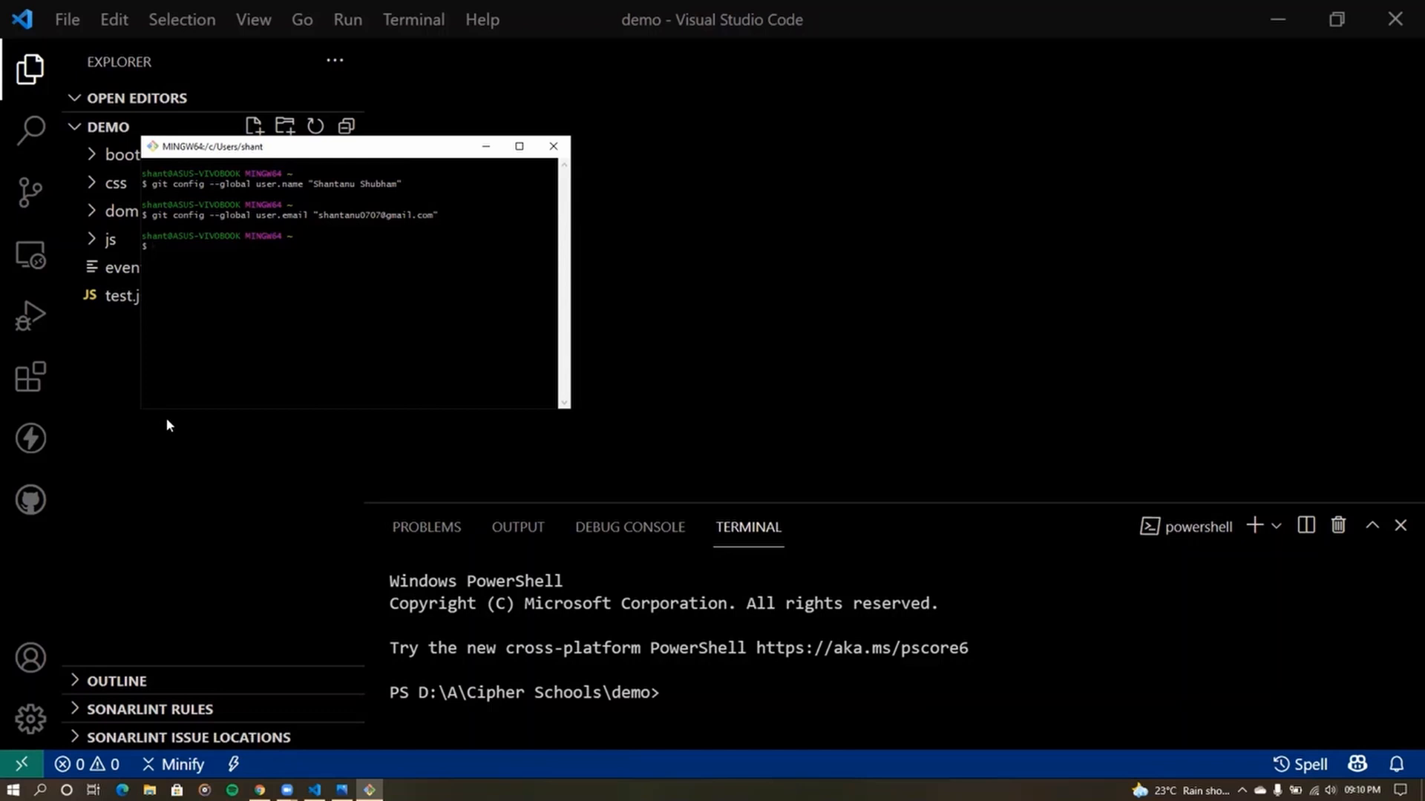
# - Go to github.com in a new browser tab
pyautogui.click(259, 789)
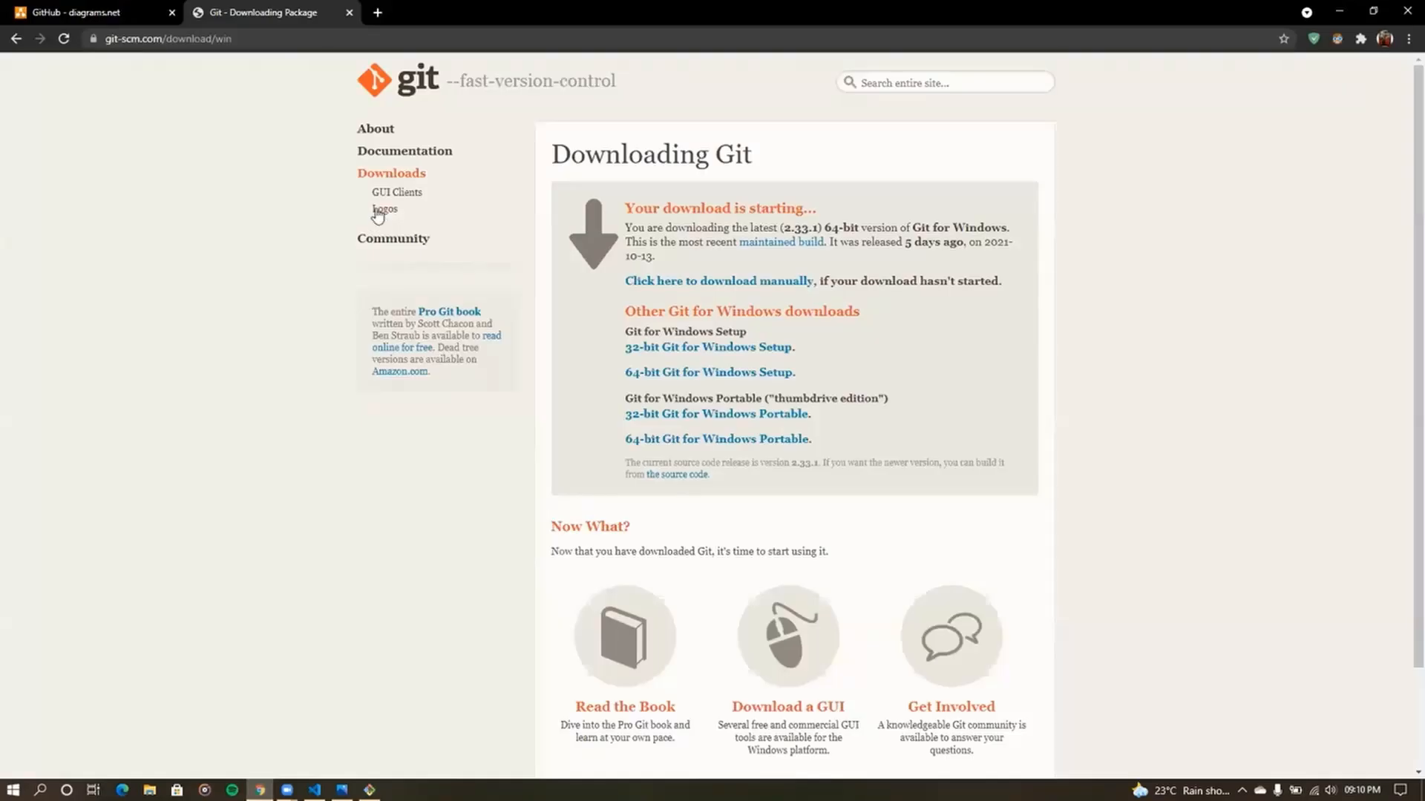
pyautogui.click(385, 13)
pyautogui.write('github.')
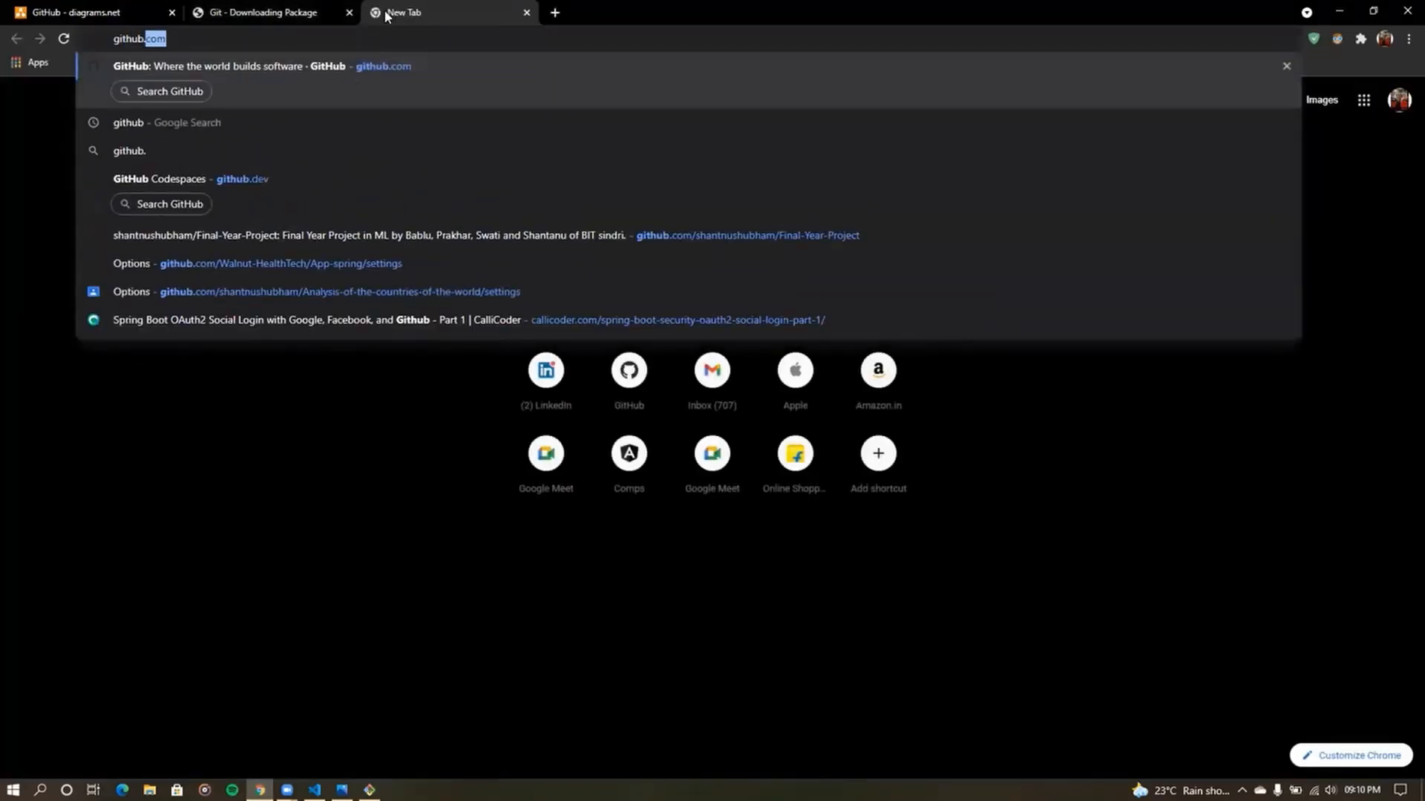
pyautogui.press('Return')
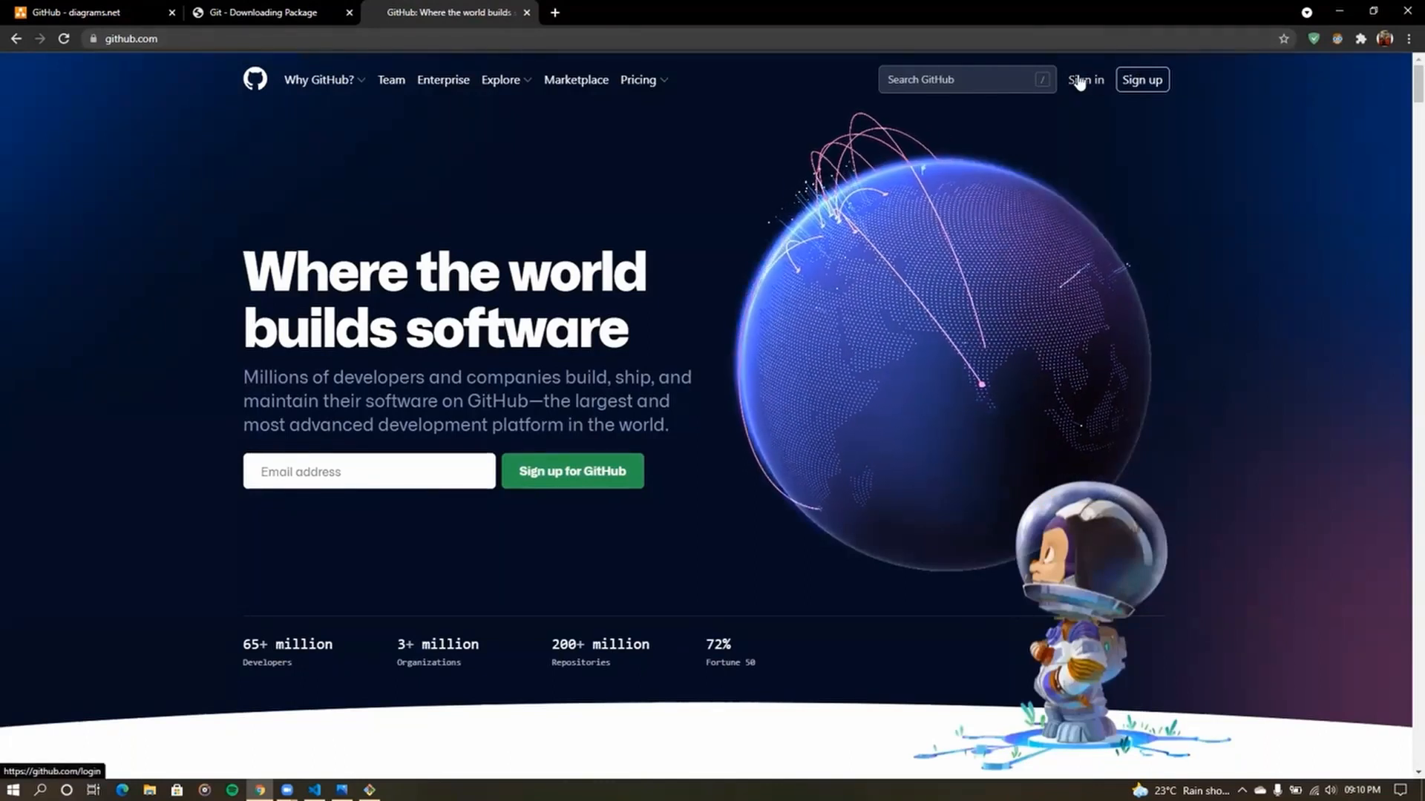
# - Enter an e-mail address on the Sign up form, then return to the GitHub dashboard
pyautogui.click(1140, 85)
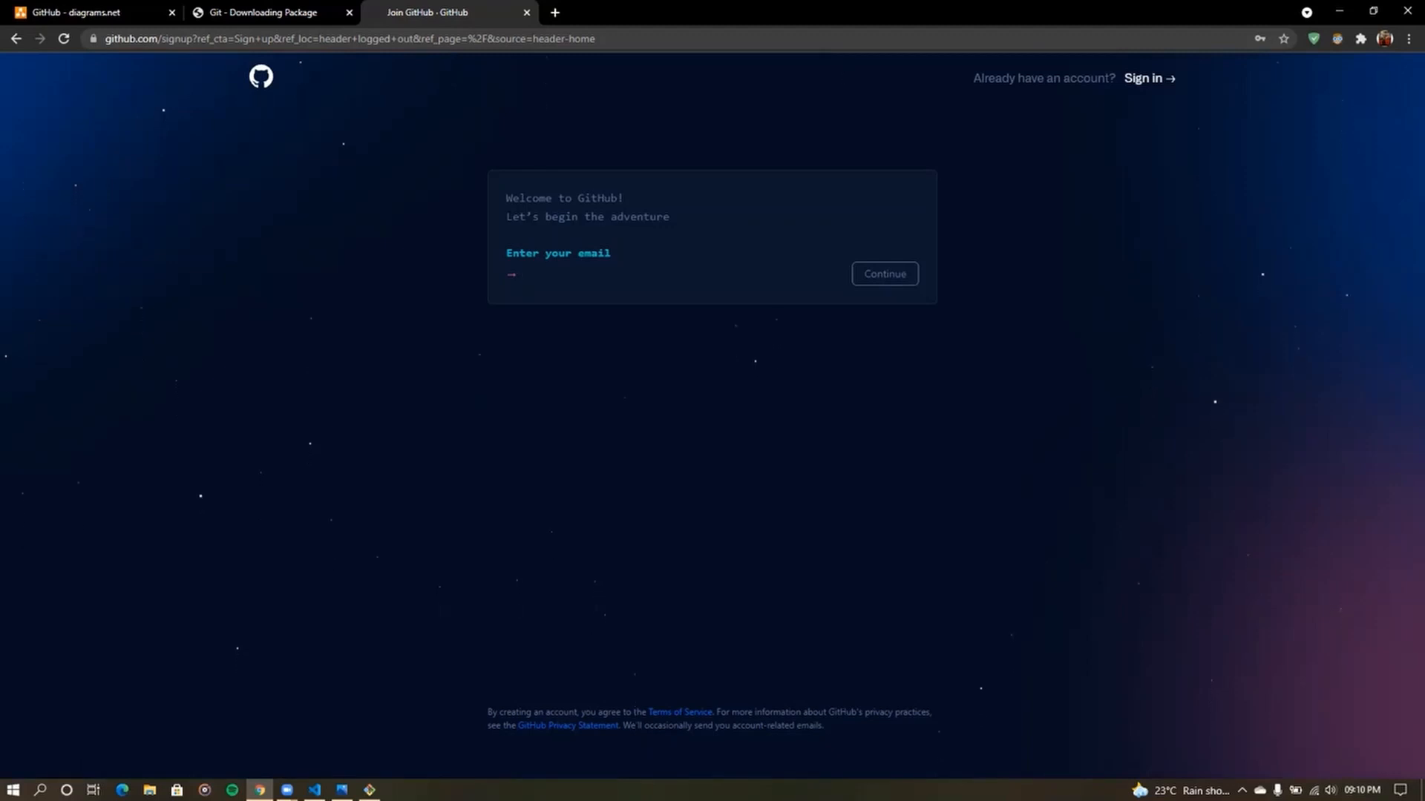
pyautogui.click(897, 277)
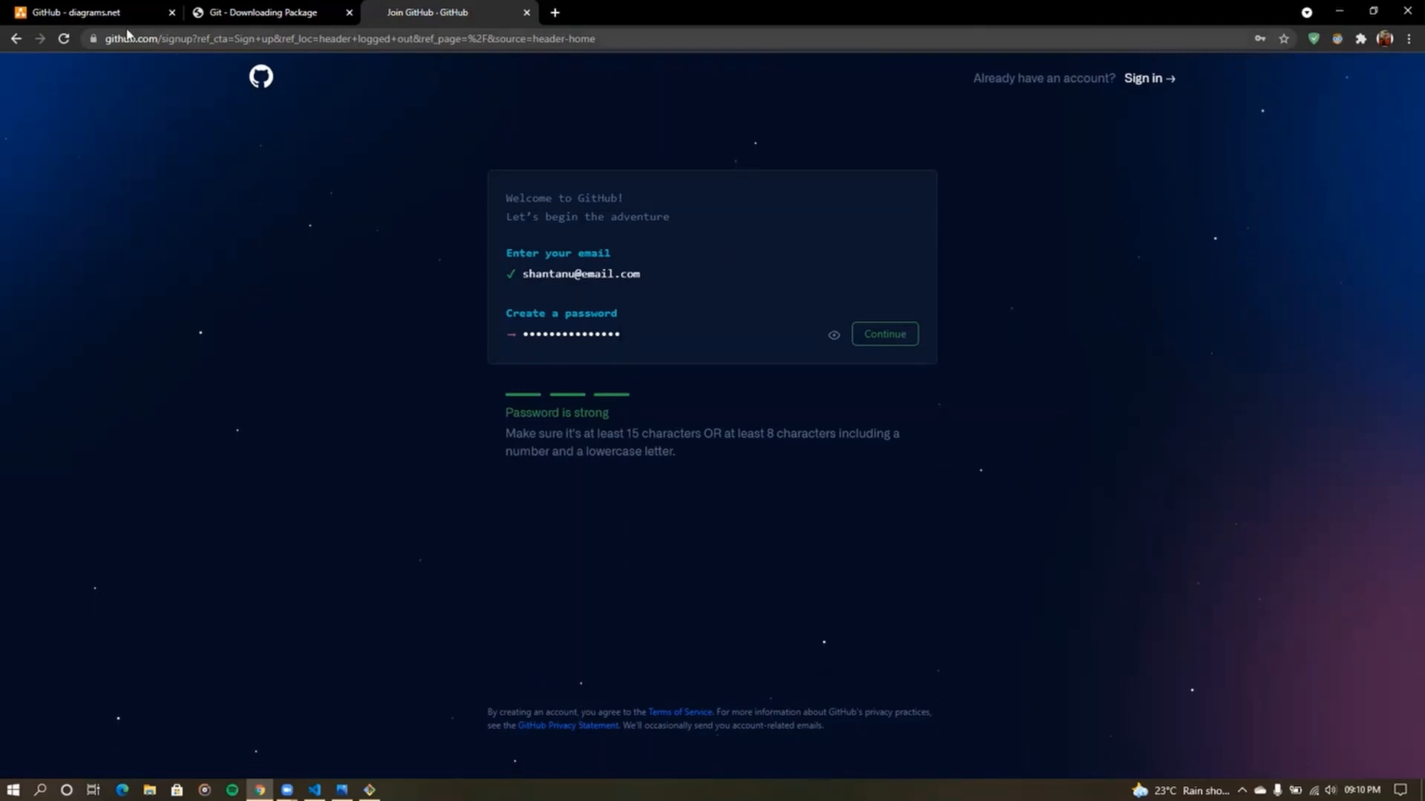
pyautogui.click(258, 82)
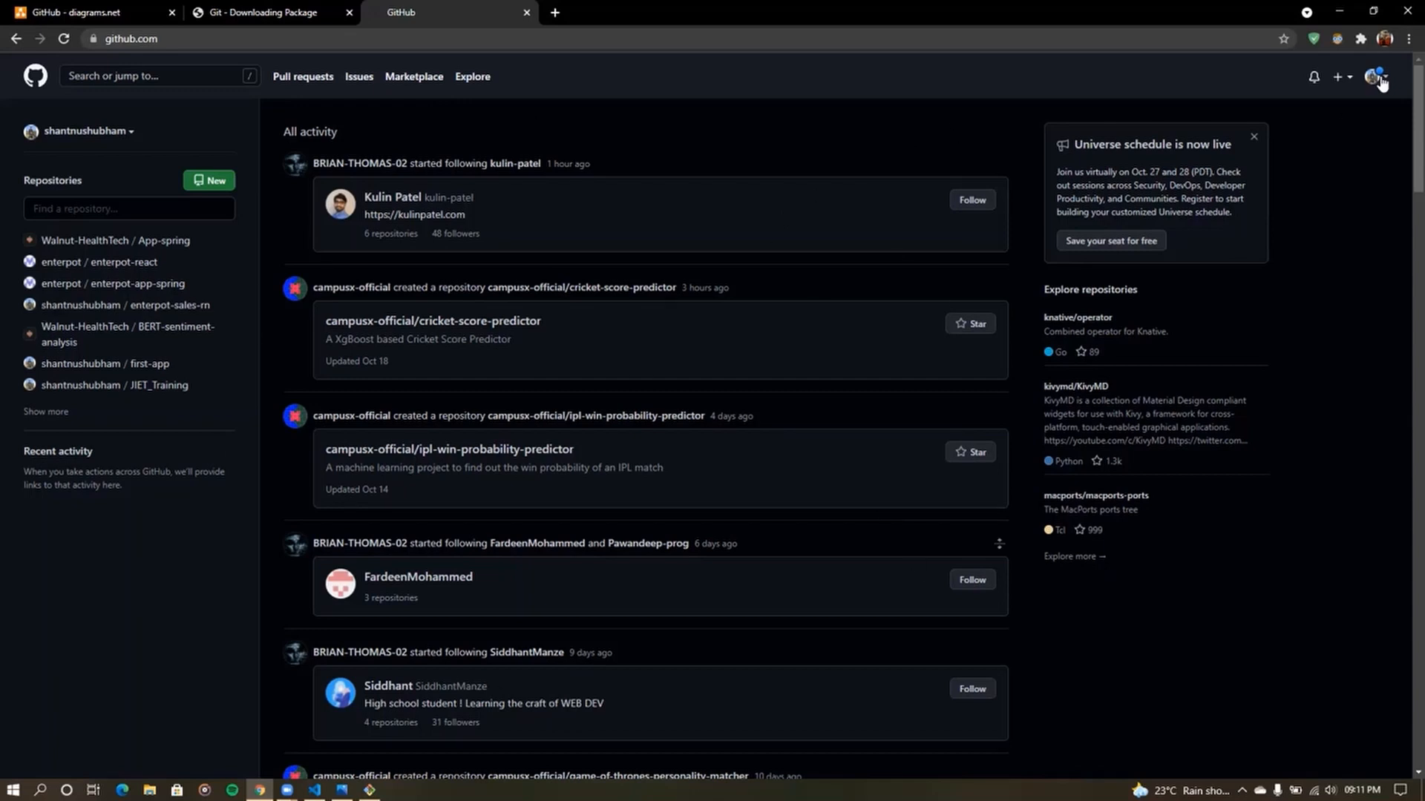
# - Choose Your repositories from the avatar menu to list the account's 22 repositories
pyautogui.scroll(5, 1385, 86)
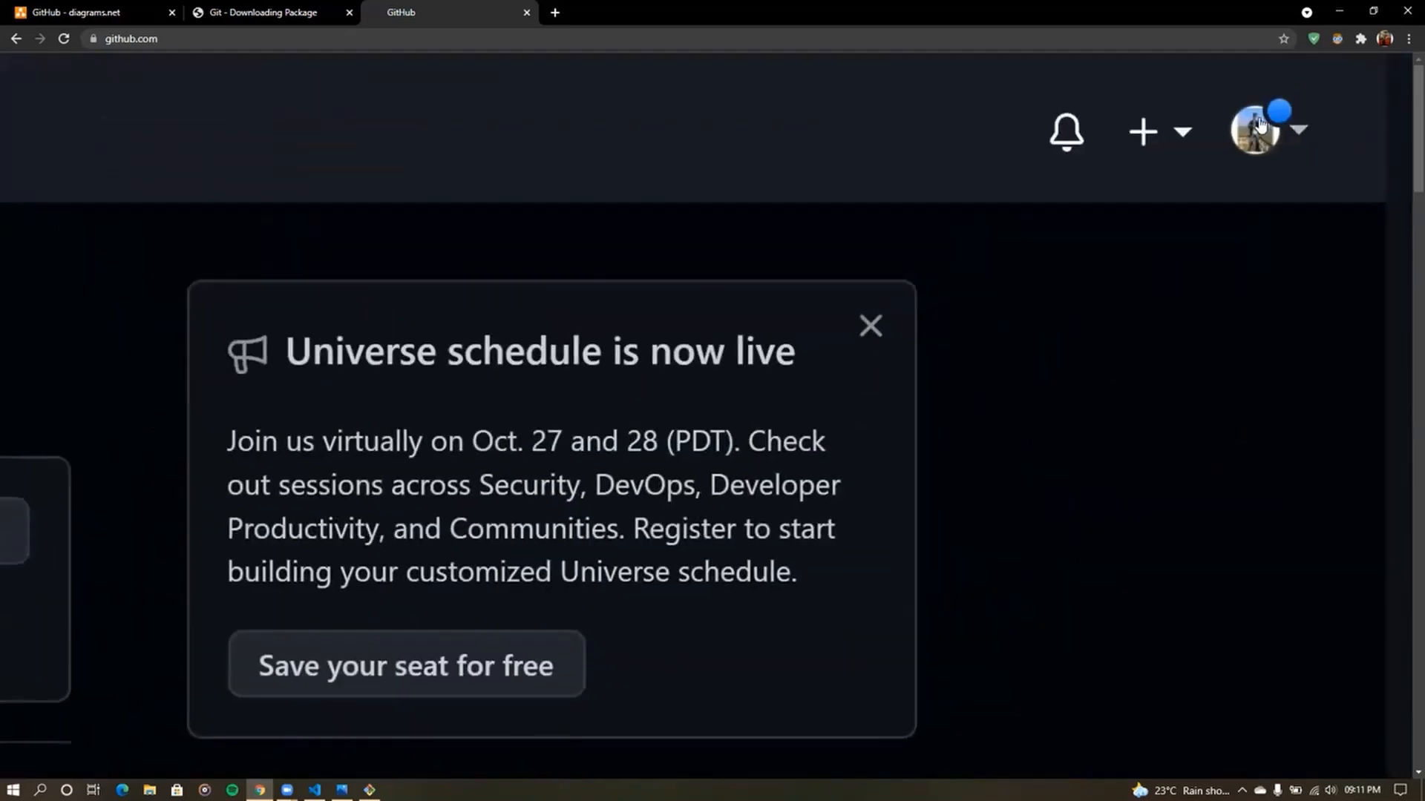
pyautogui.click(1306, 132)
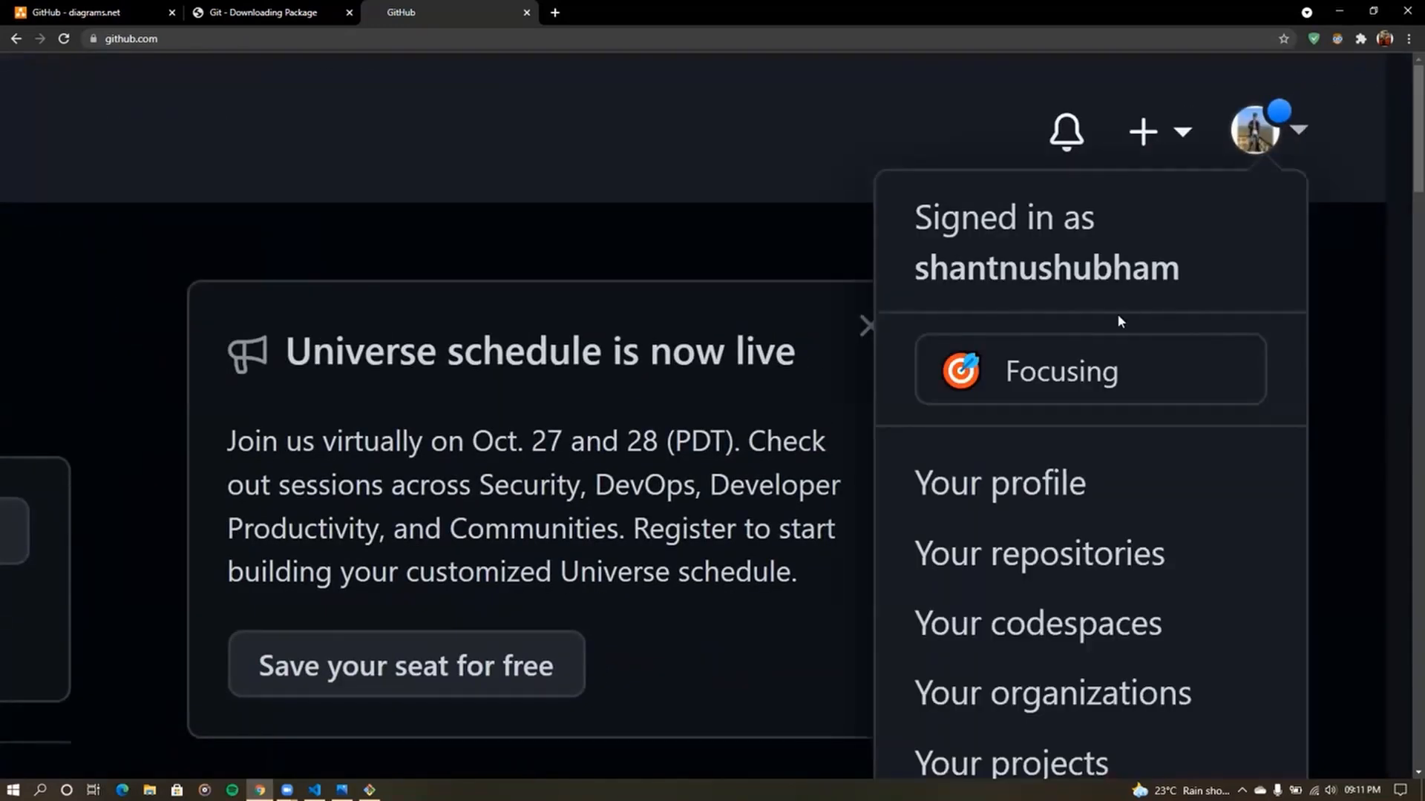
pyautogui.scroll(-2, 1116, 313)
pyautogui.scroll(-5, 1023, 110)
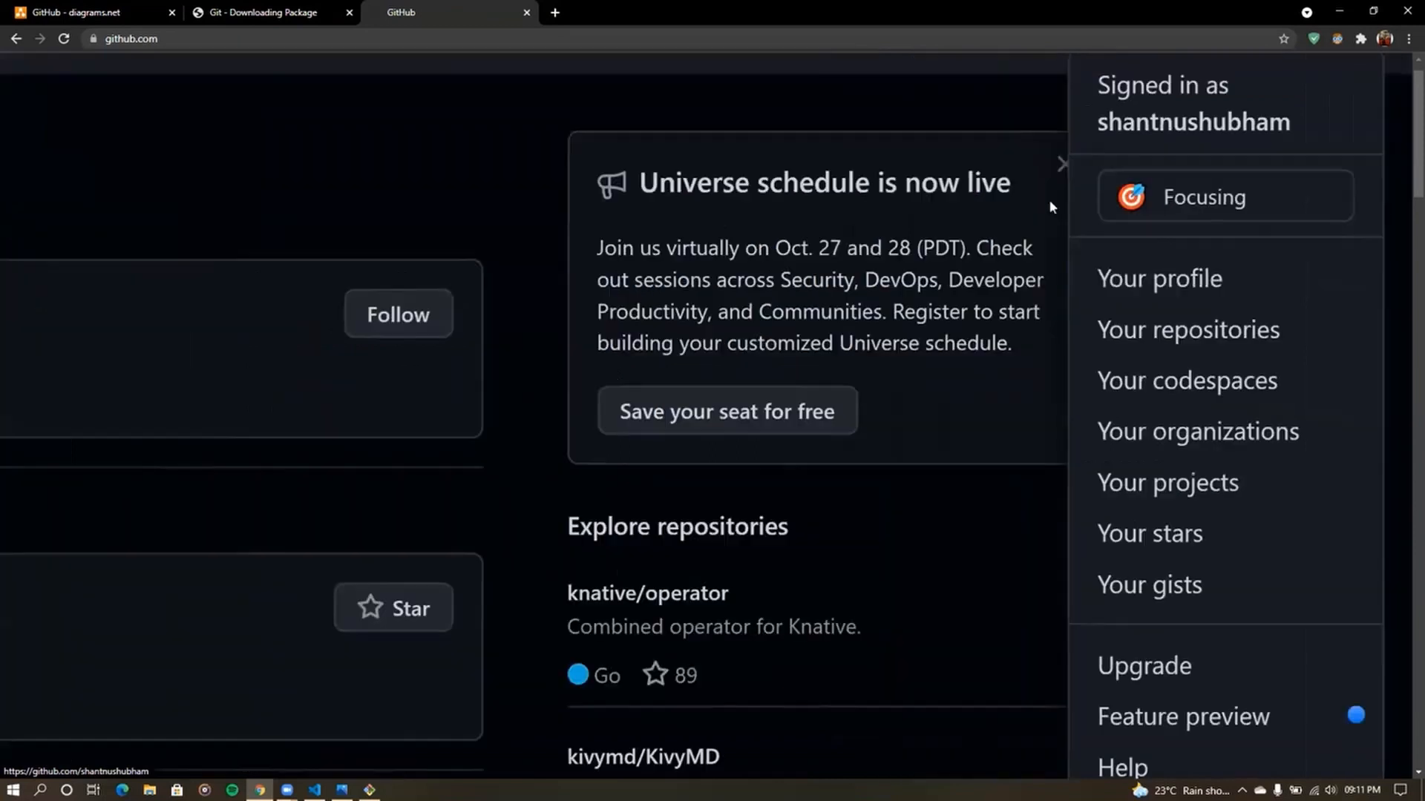
pyautogui.scroll(5, 1269, 258)
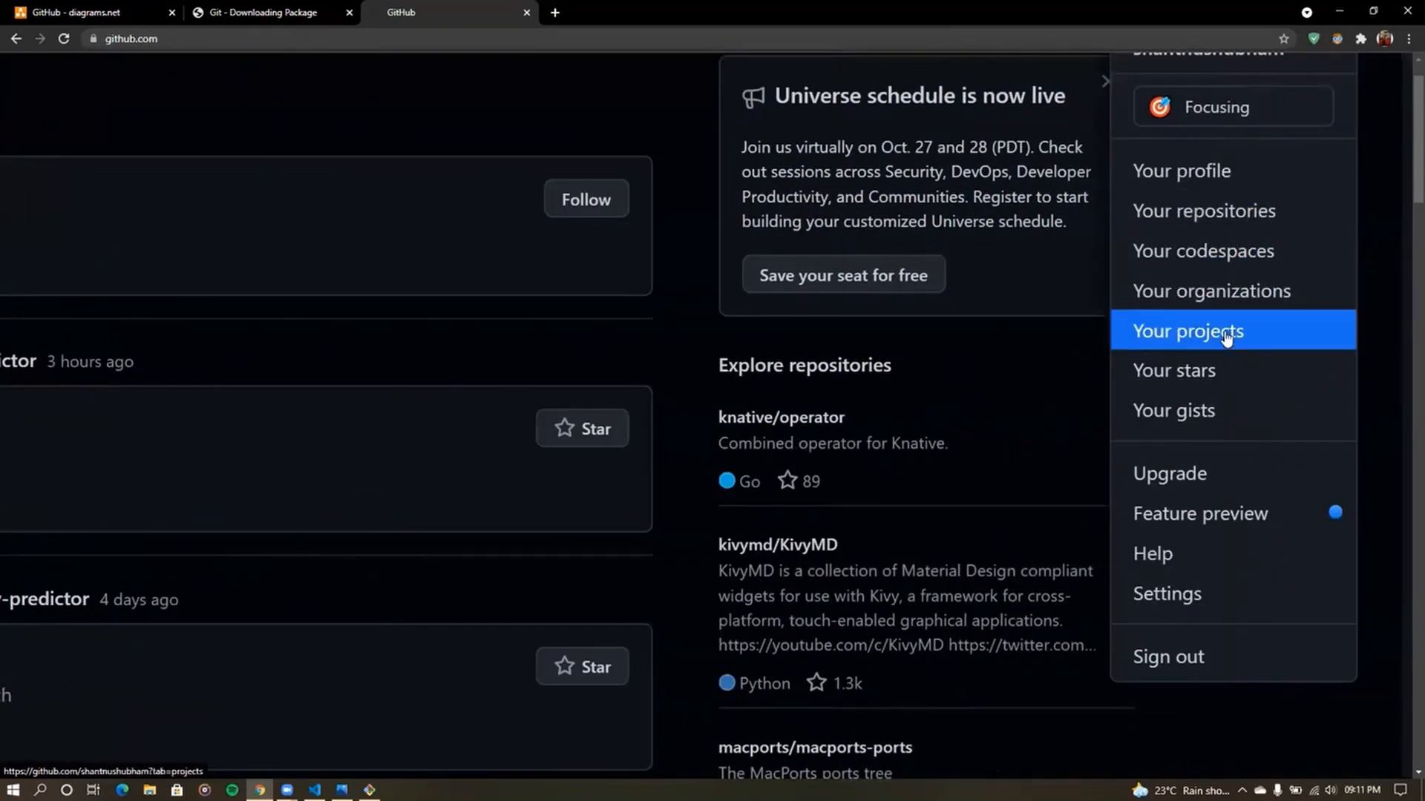
pyautogui.click(1247, 226)
pyautogui.scroll(-5, 1226, 226)
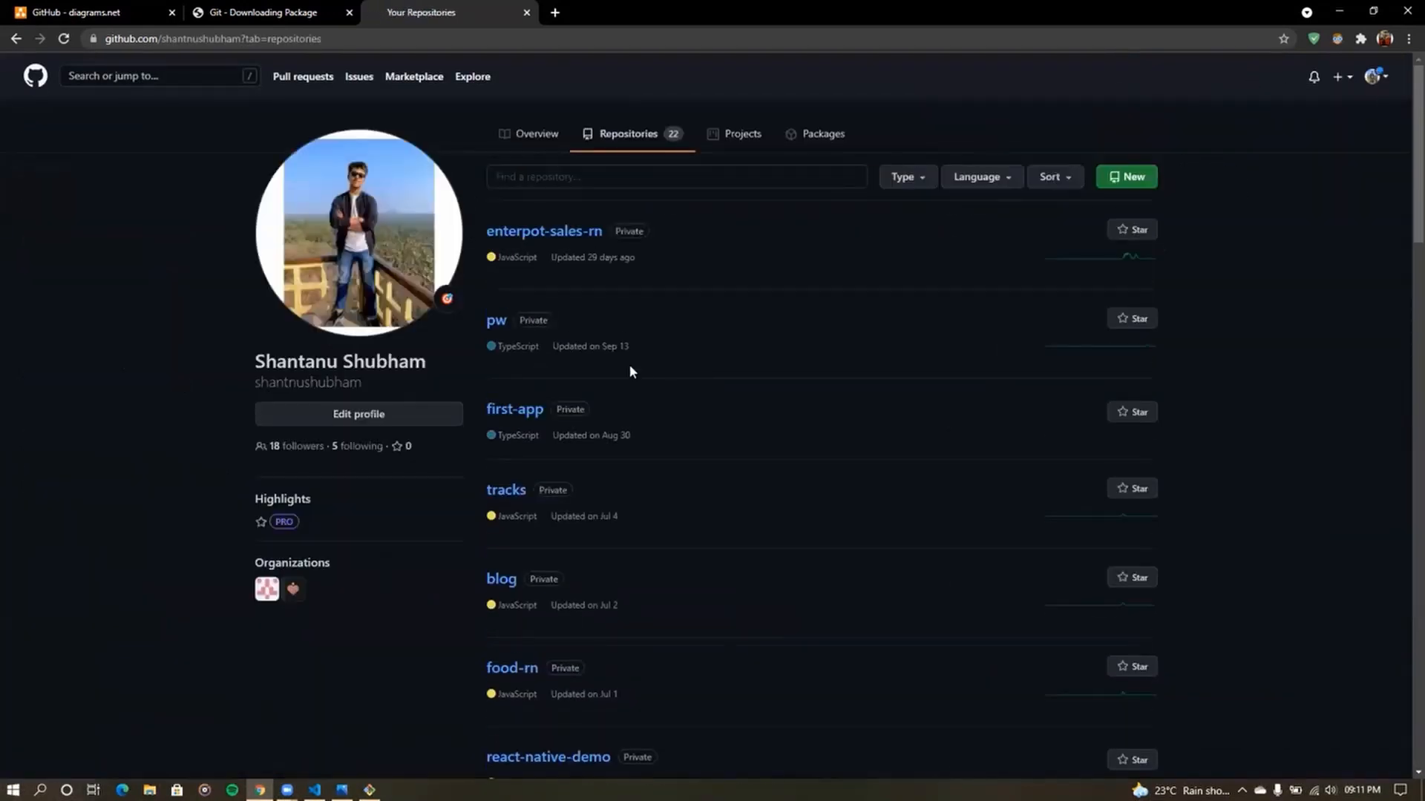
pyautogui.scroll(-5, 632, 371)
pyautogui.scroll(-3, 631, 369)
pyautogui.scroll(10, 631, 369)
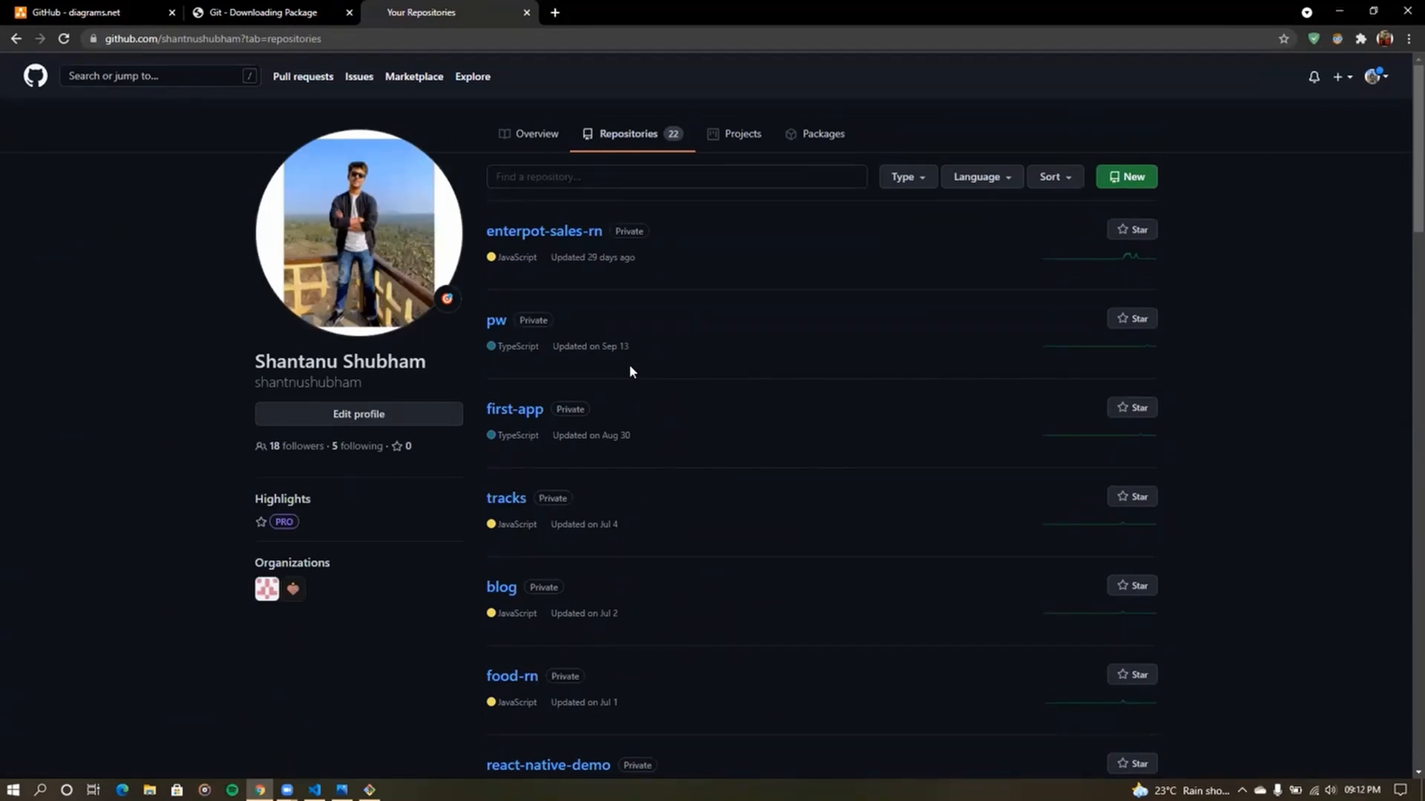
# - Create a public repository 'test-Project' without README, .gitignore or license
pyautogui.click(1120, 195)
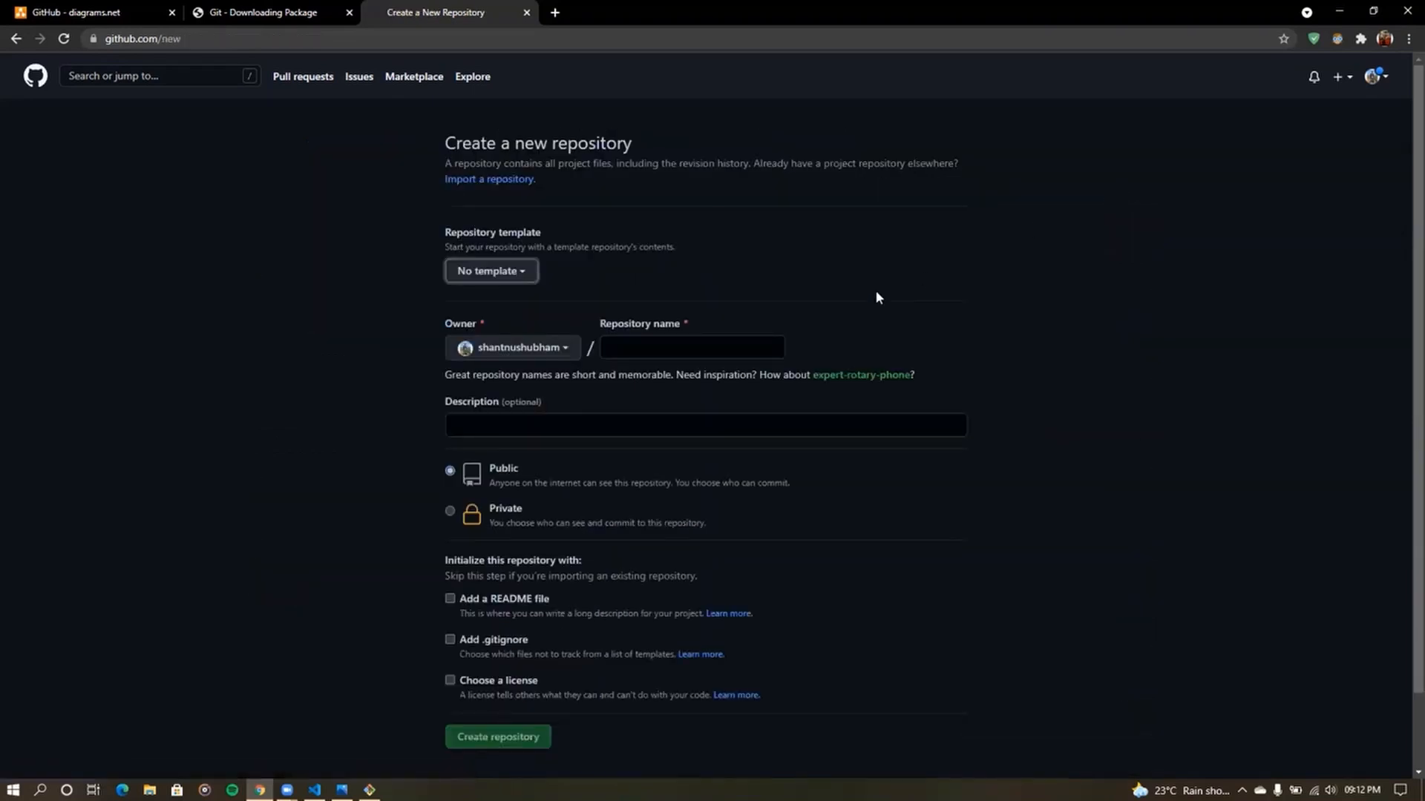
pyautogui.scroll(5, 817, 339)
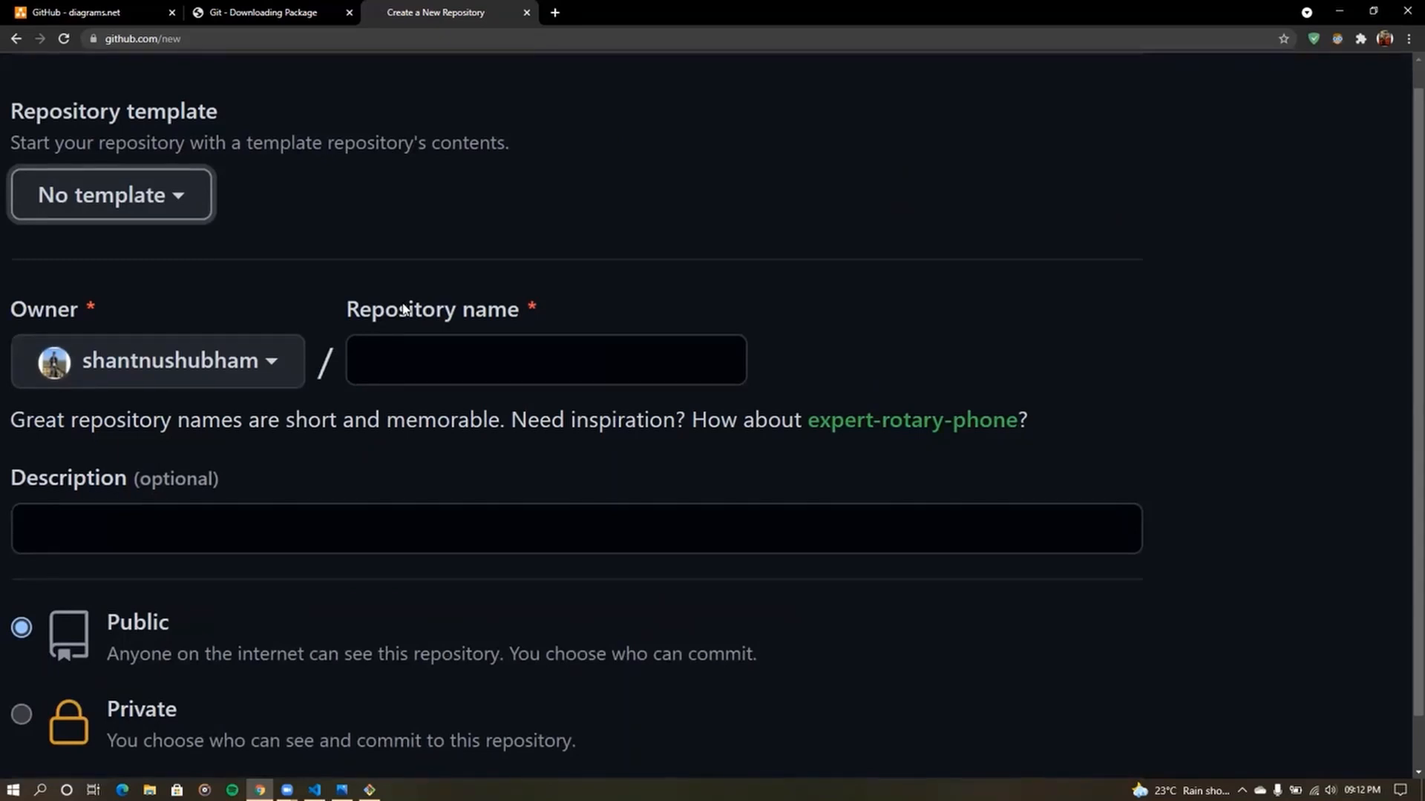
pyautogui.click(378, 365)
pyautogui.write('test')
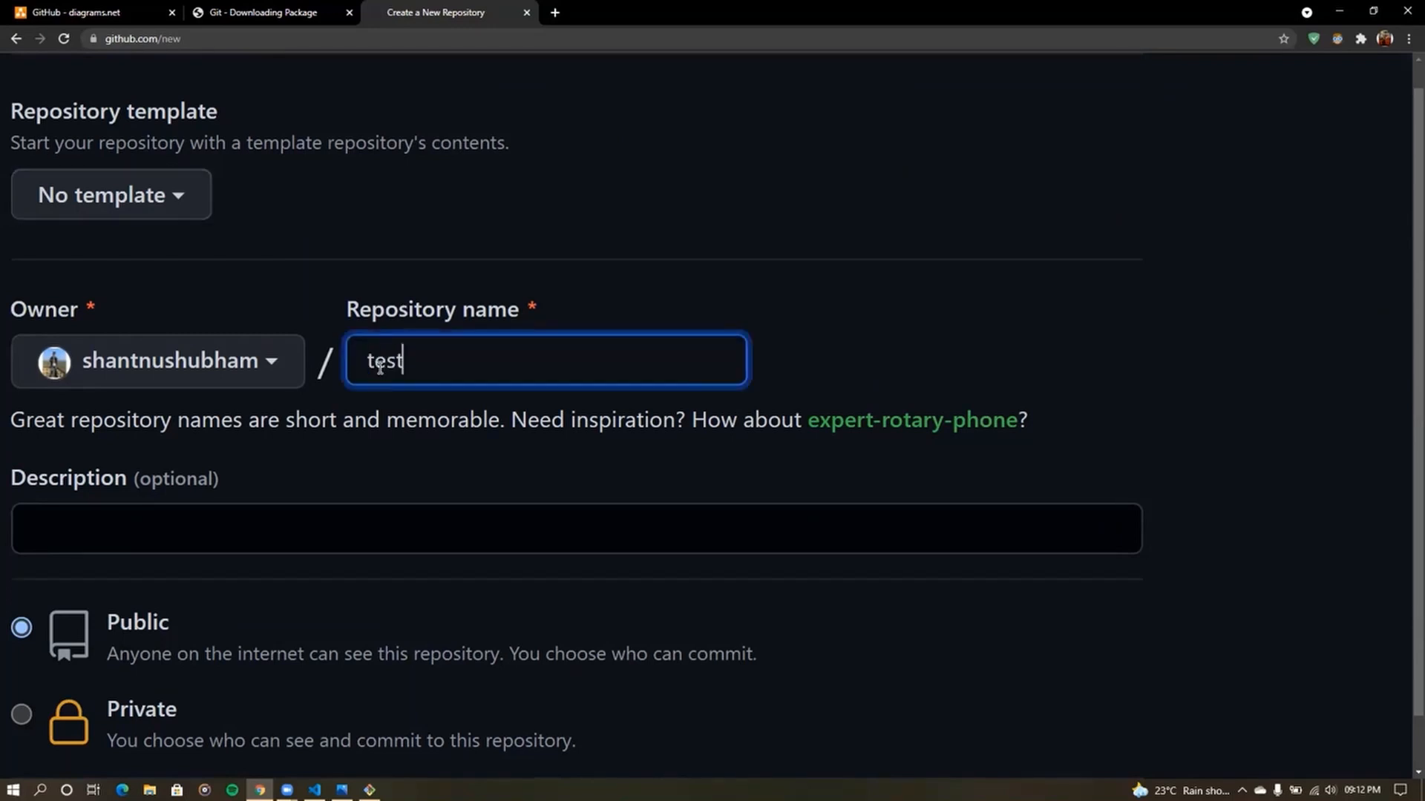
pyautogui.write('-Project')
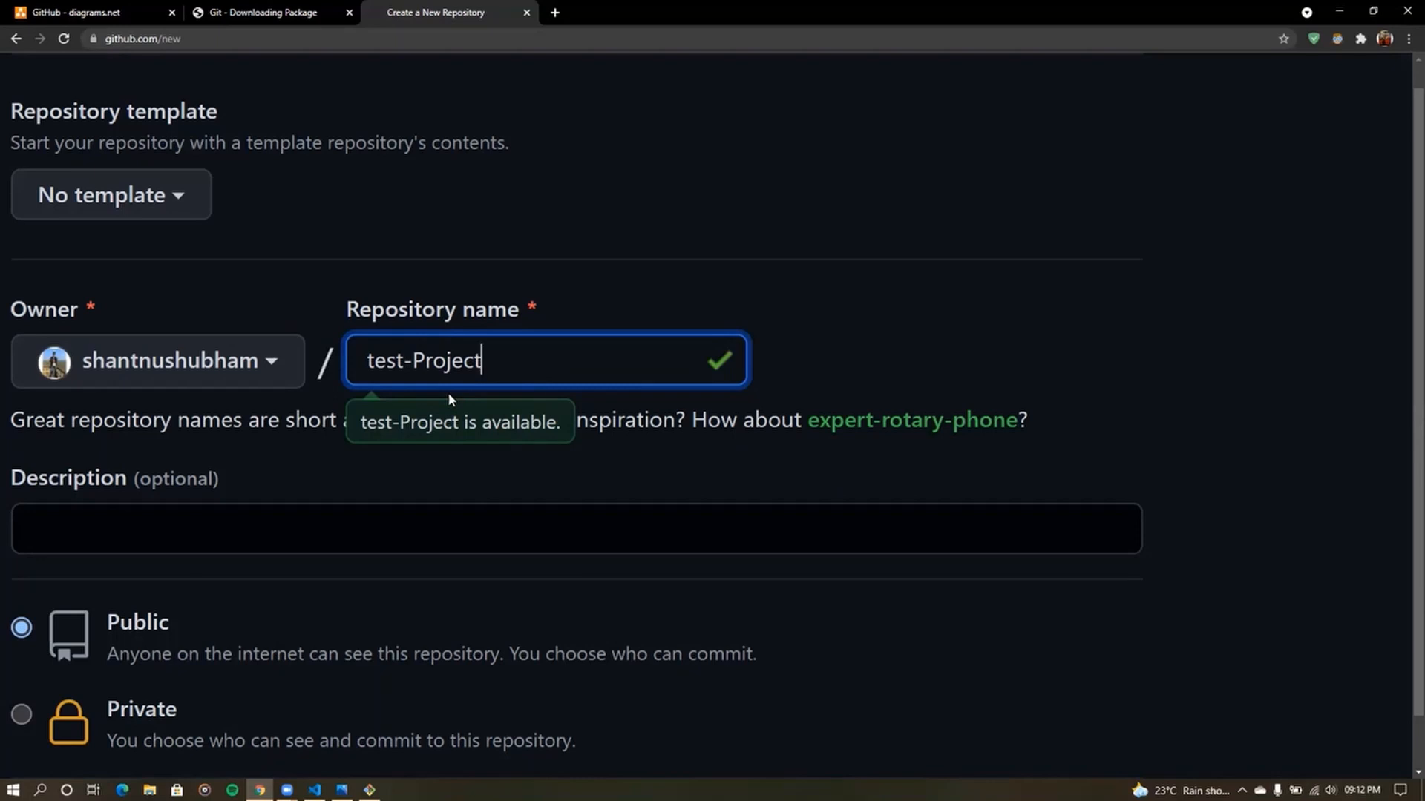
pyautogui.hotkey('shift', 'Left')
pyautogui.hotkey('shift', 'Left')
pyautogui.hotkey('shift', 'Left')
pyautogui.hotkey('shift', 'Left')
pyautogui.hotkey('shift', 'Left')
pyautogui.hotkey('shift', 'Left')
pyautogui.hotkey('shift', 'Left')
pyautogui.hotkey('shift', 'Left')
pyautogui.hotkey('shift', 'Left')
pyautogui.hotkey('shift', 'Left')
pyautogui.hotkey('shift', 'Left')
pyautogui.hotkey('shift', 'Left')
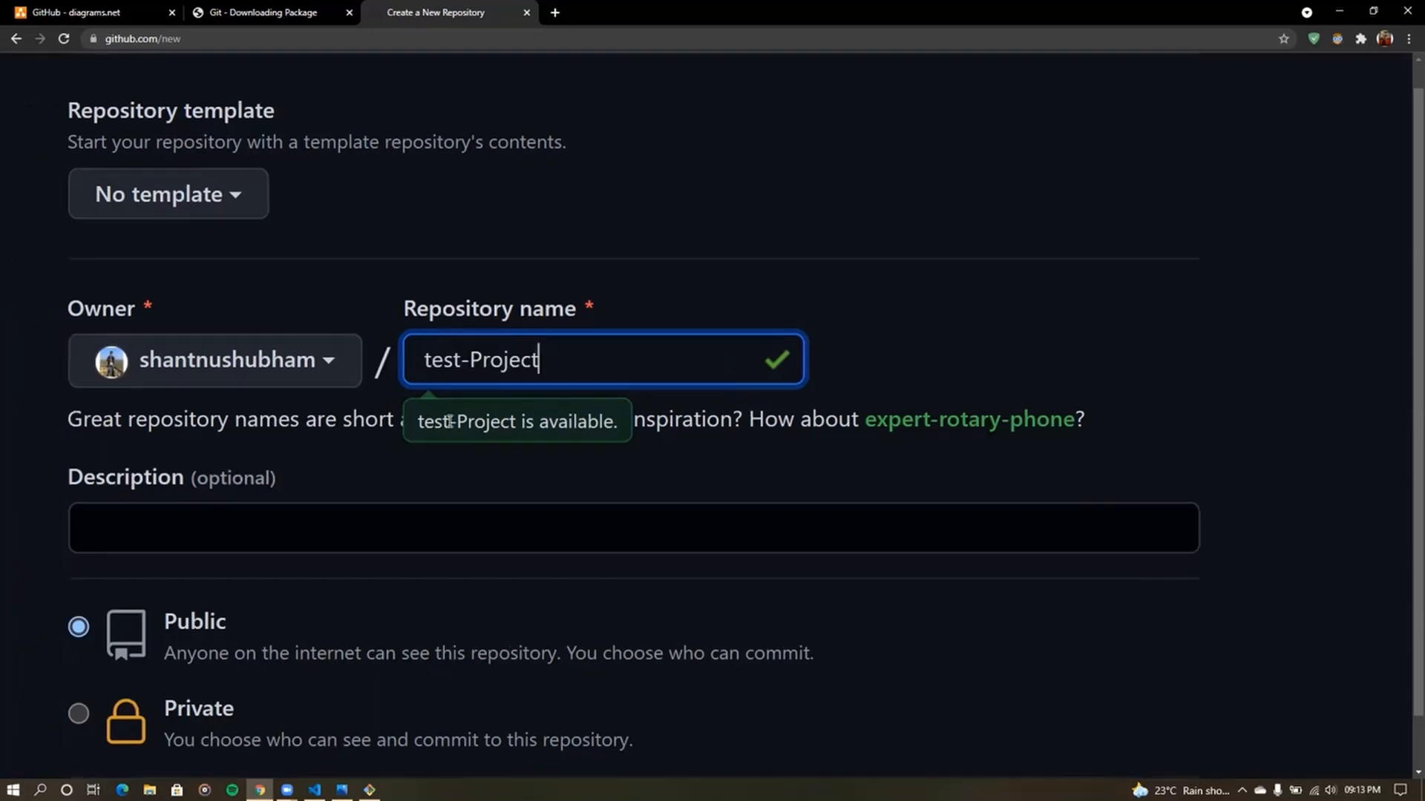
pyautogui.scroll(-2, 448, 421)
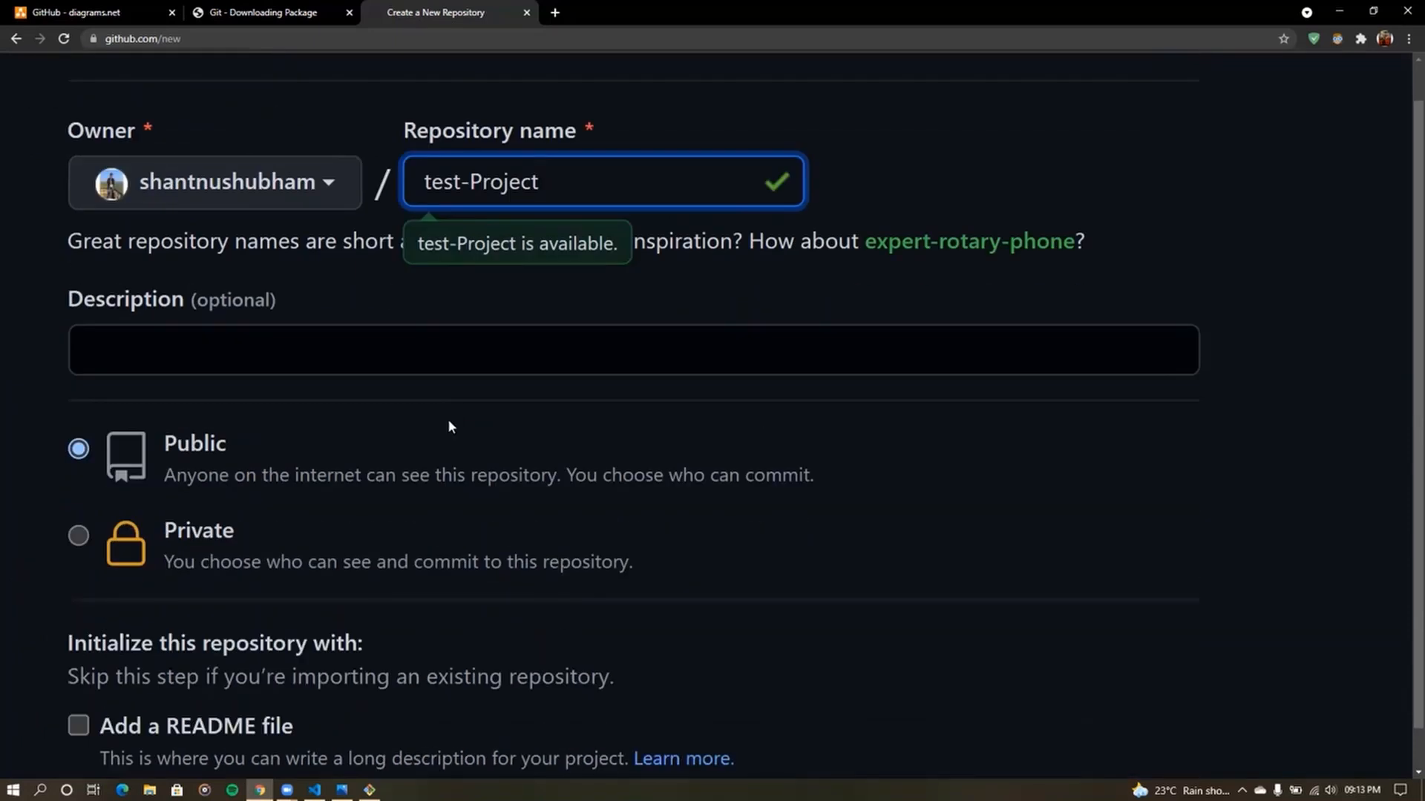
pyautogui.scroll(-1, 448, 420)
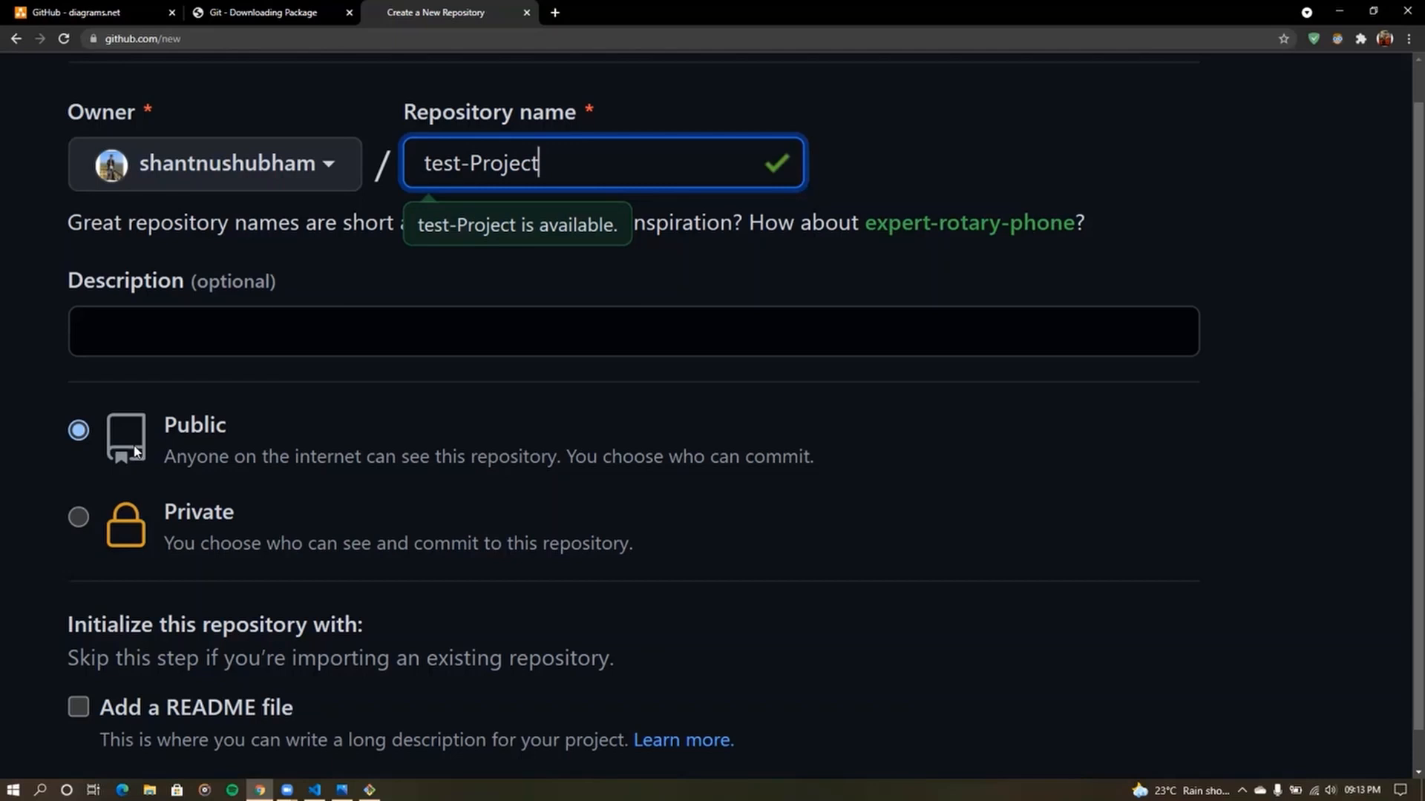
pyautogui.hotkey('ctrl', '0')
pyautogui.scroll(-1, 507, 674)
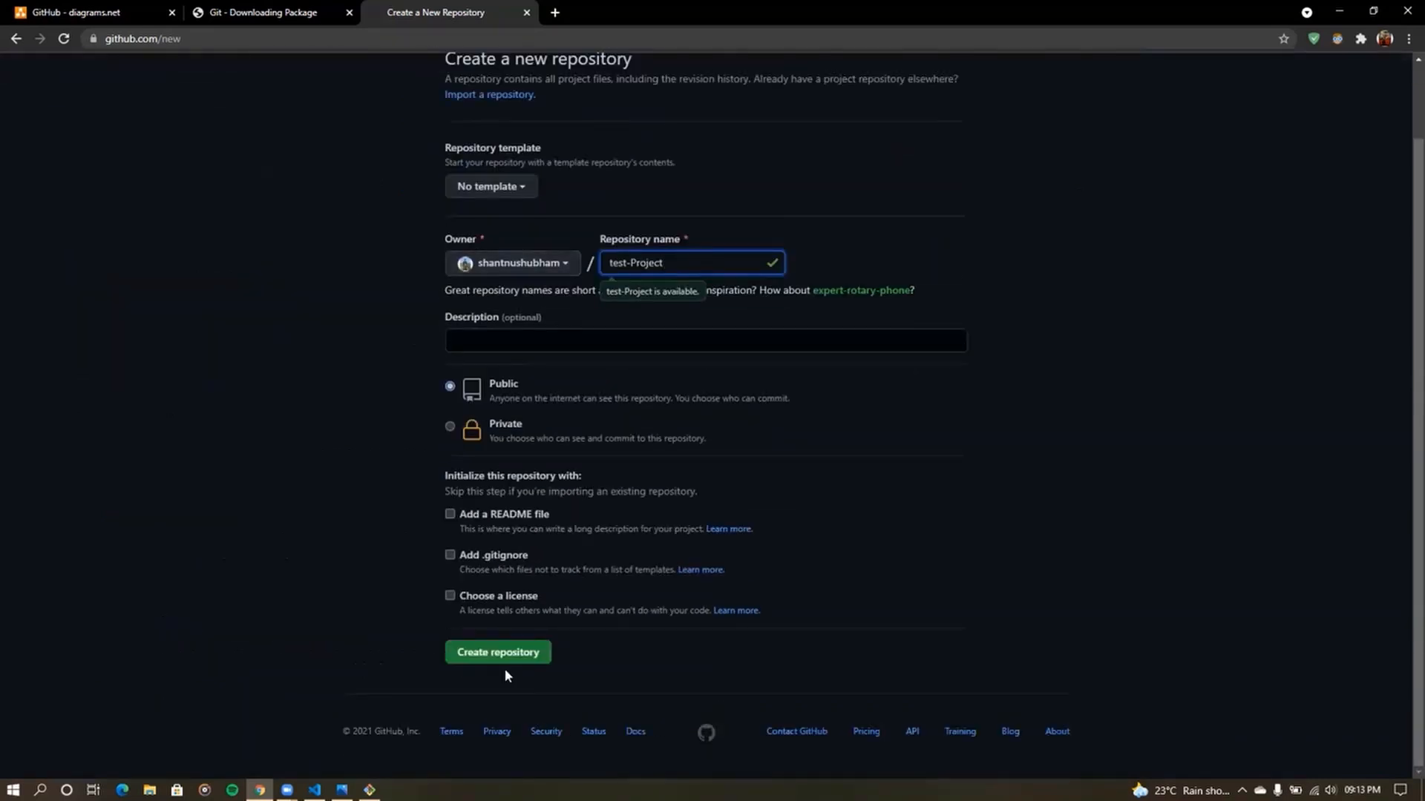
pyautogui.scroll(7, 505, 668)
pyautogui.click(525, 636)
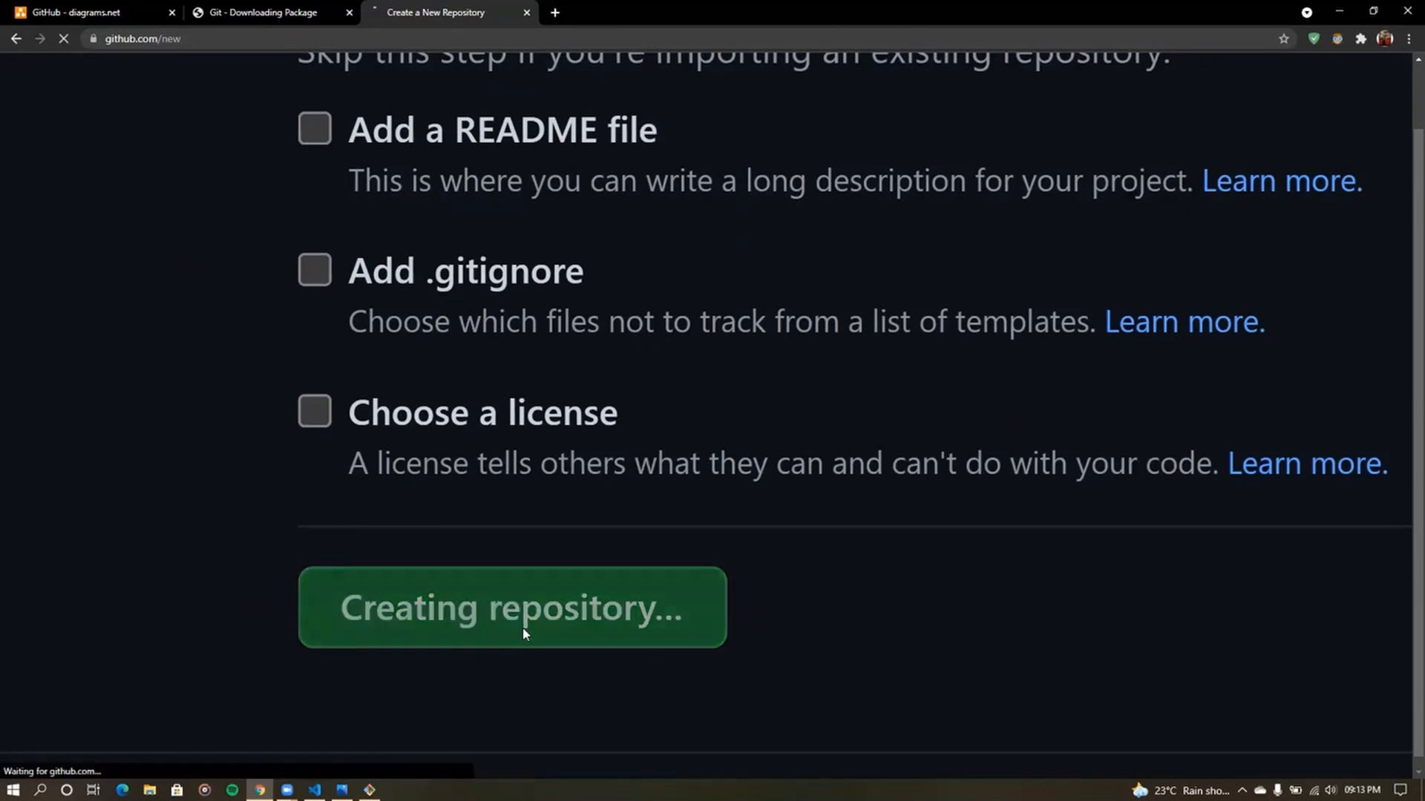
pyautogui.scroll(-7, 523, 628)
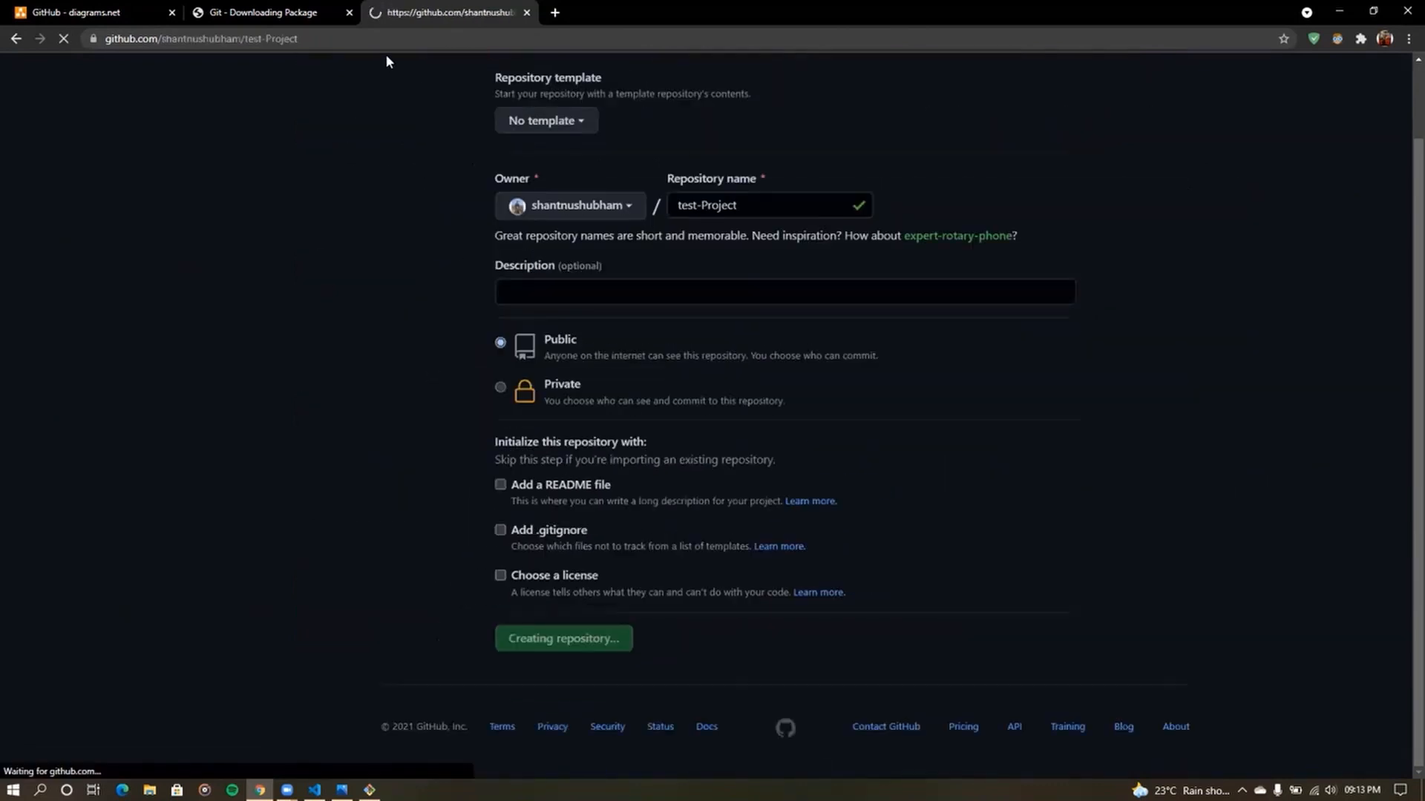